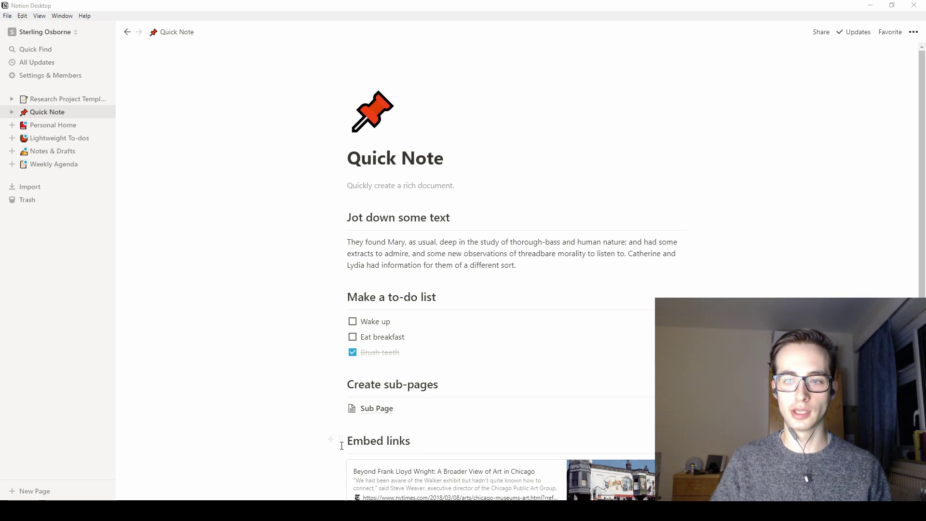
- Bring the handwritten notebook photo IMG_20190208_170418_edit.jpg in front of Notion
key(alt+Tab)
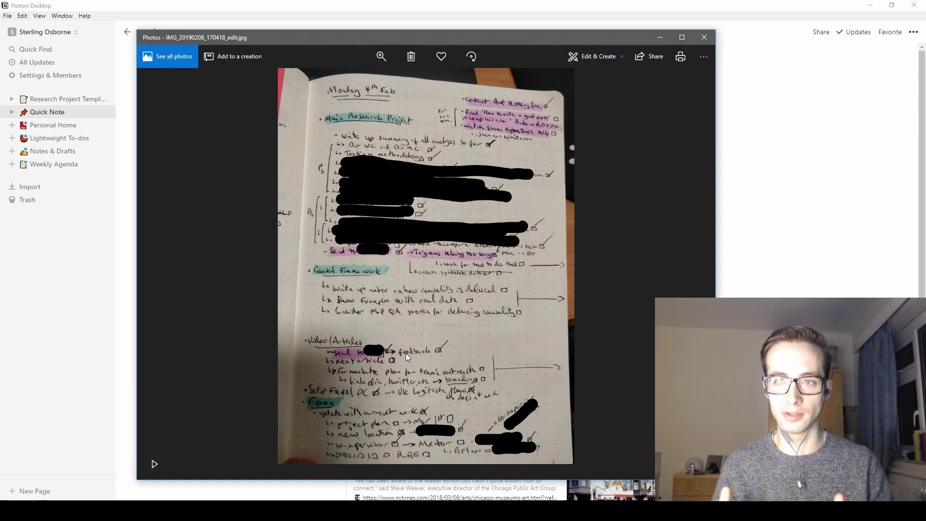
- Close the Photos viewer to return to the Quick Note page
click(393, 6)
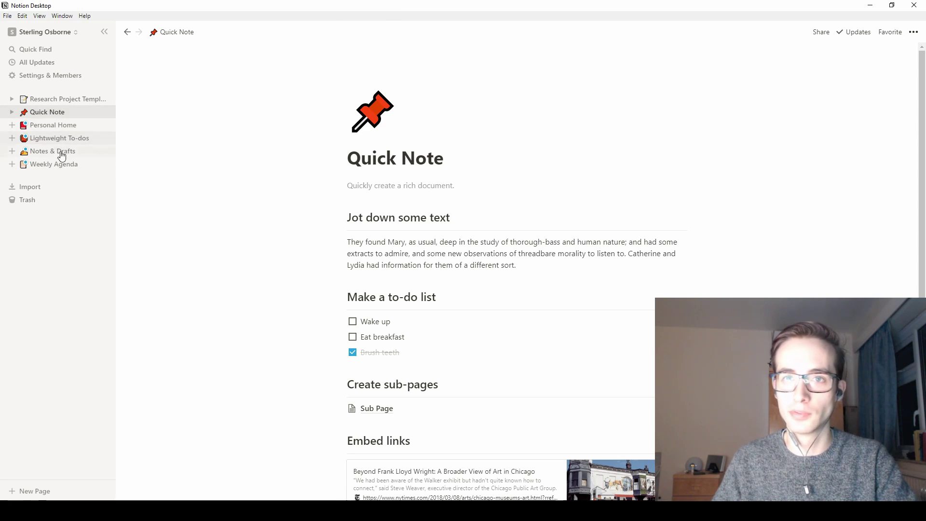
click(43, 488)
click(342, 228)
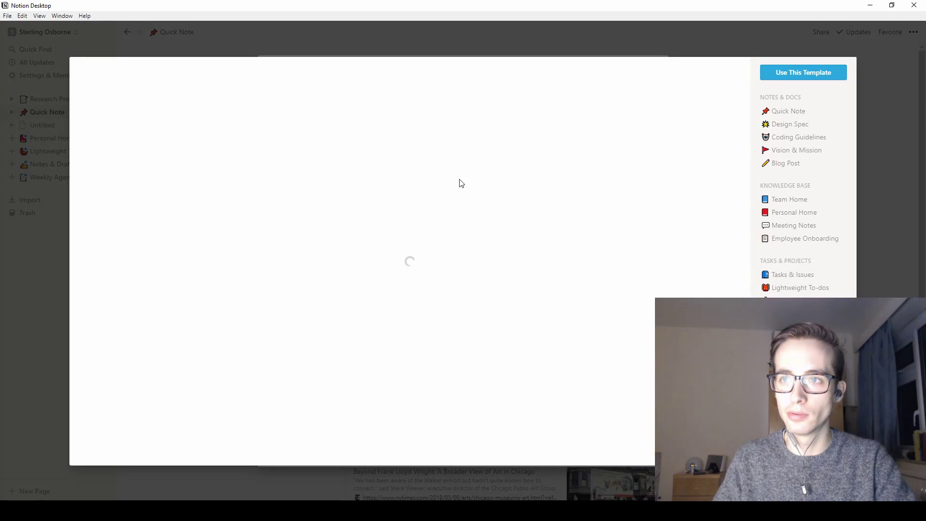
click(773, 115)
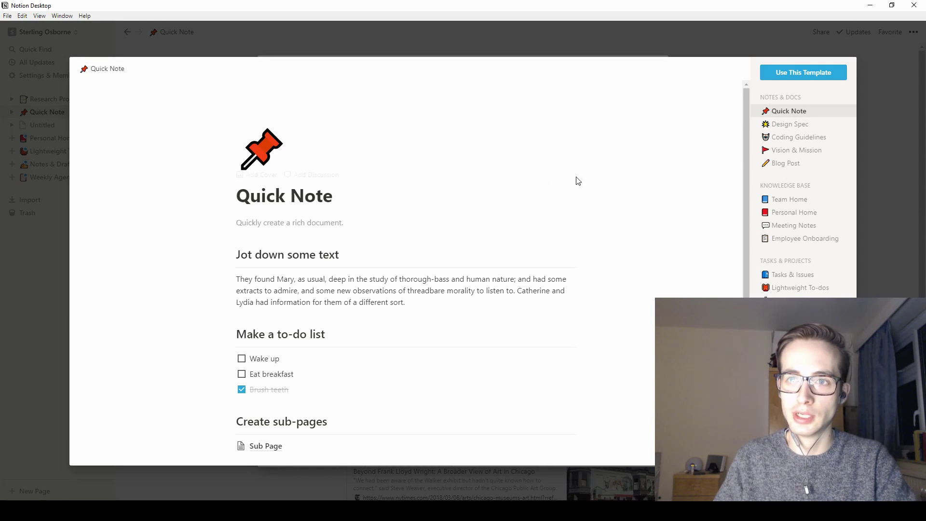
scroll(526, 210, down, 1)
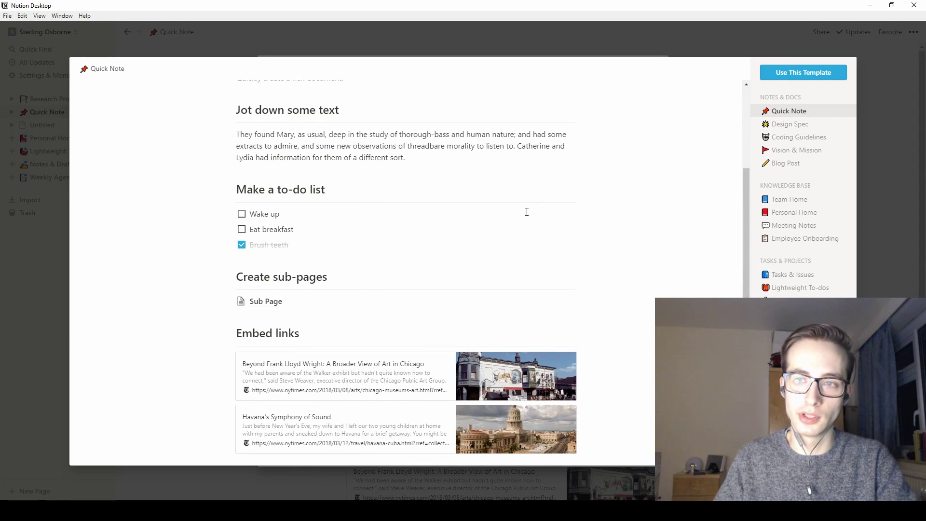
click(411, 251)
key(Return)
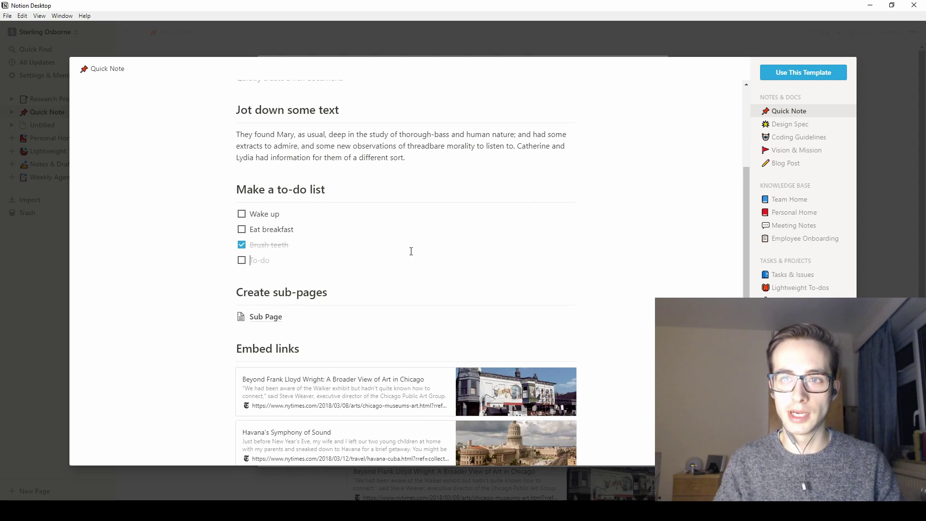
key(Return)
text(/a)
key(BackSpace)
text(at)
key(Down)
key(Return)
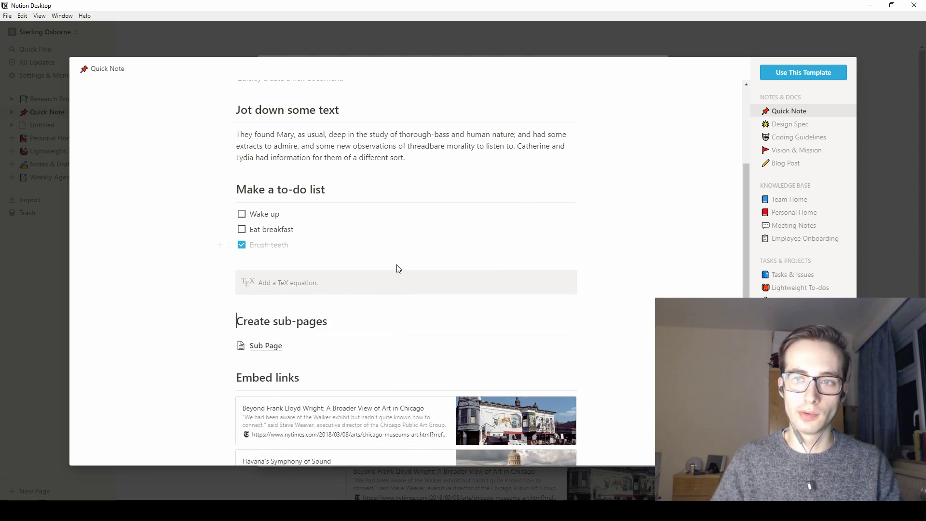
click(389, 271)
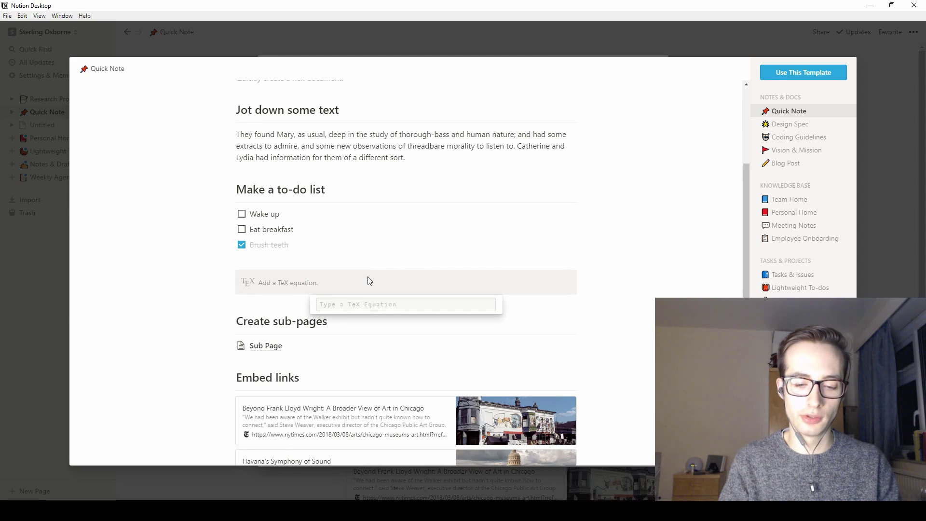
text(Y = )
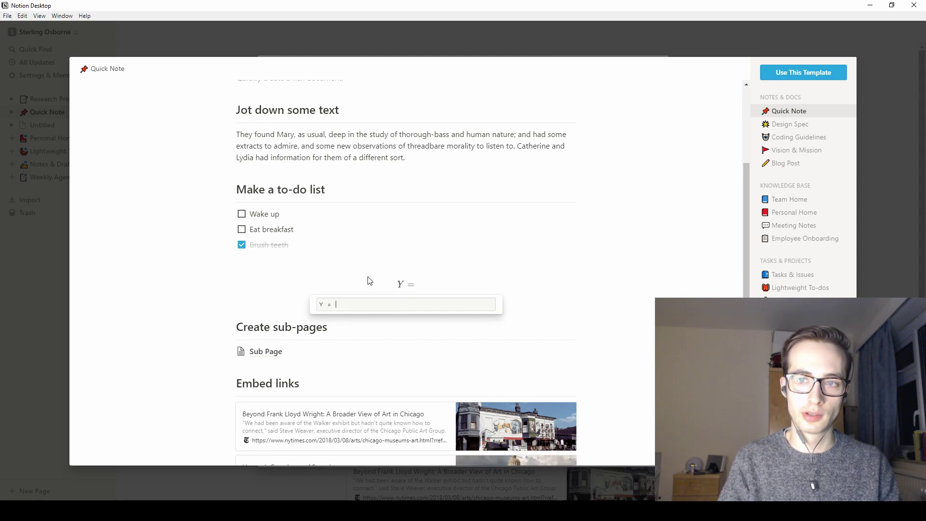
text(mx +c)
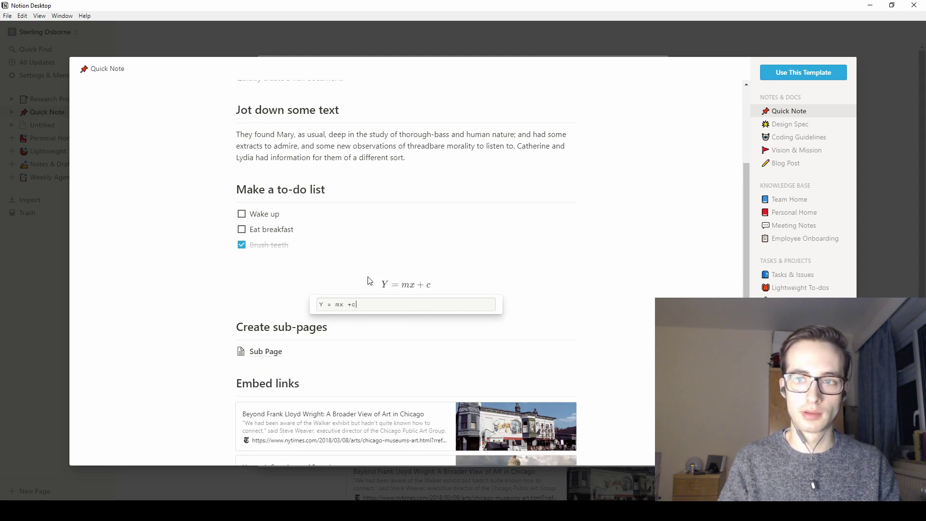
key(Escape)
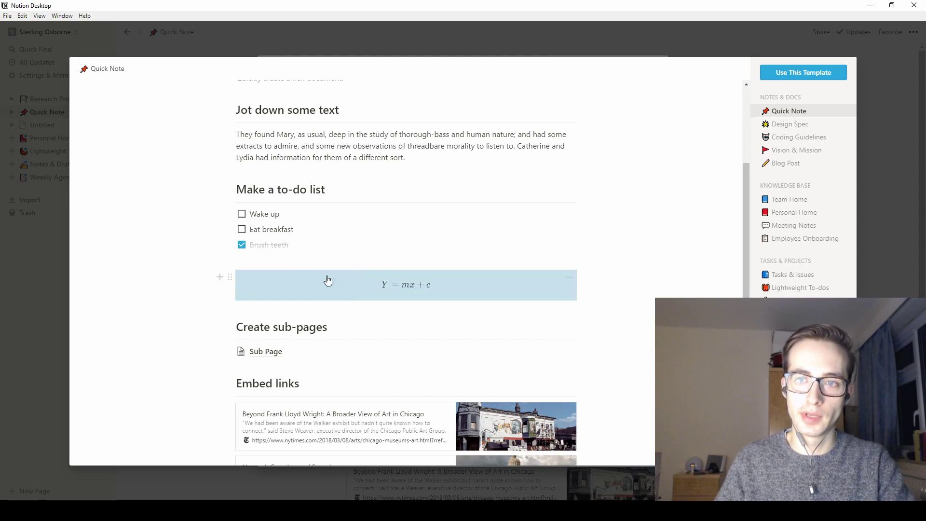
mouse_move(236, 280)
mouse_down()
mouse_move(237, 256)
mouse_move(289, 190)
mouse_move(242, 273)
mouse_move(322, 237)
mouse_move(594, 211)
mouse_up()
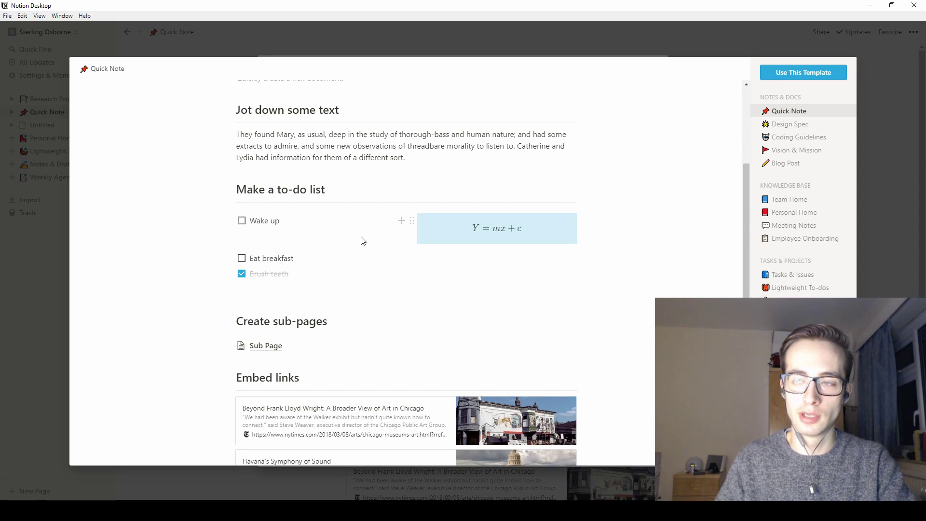
key(ctrl+z)
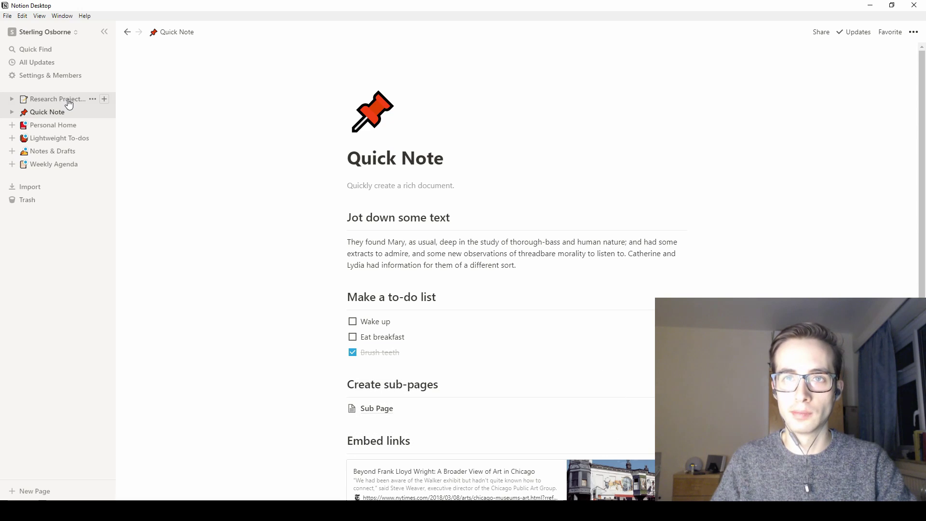
- Drag 'Meet with the beta users' into the Task Archive table as its third row, then go back
click(69, 101)
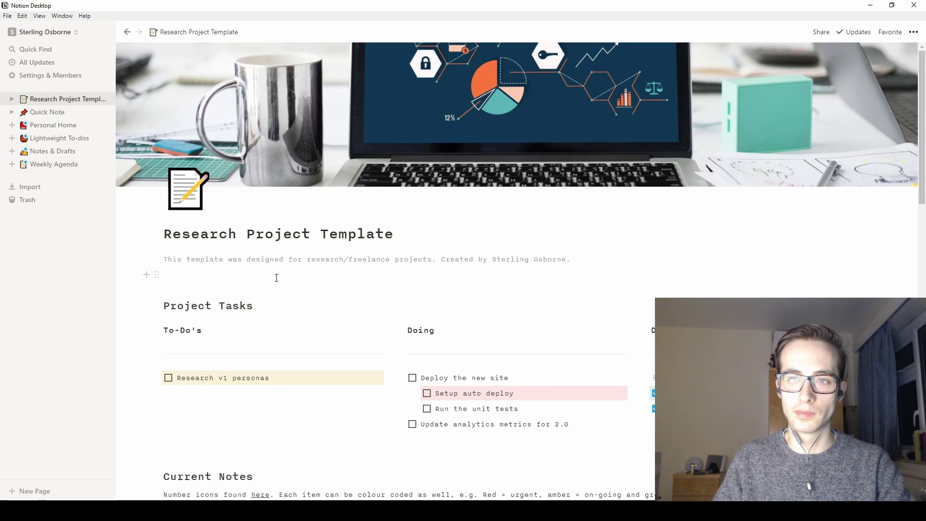
scroll(276, 278, down, 1)
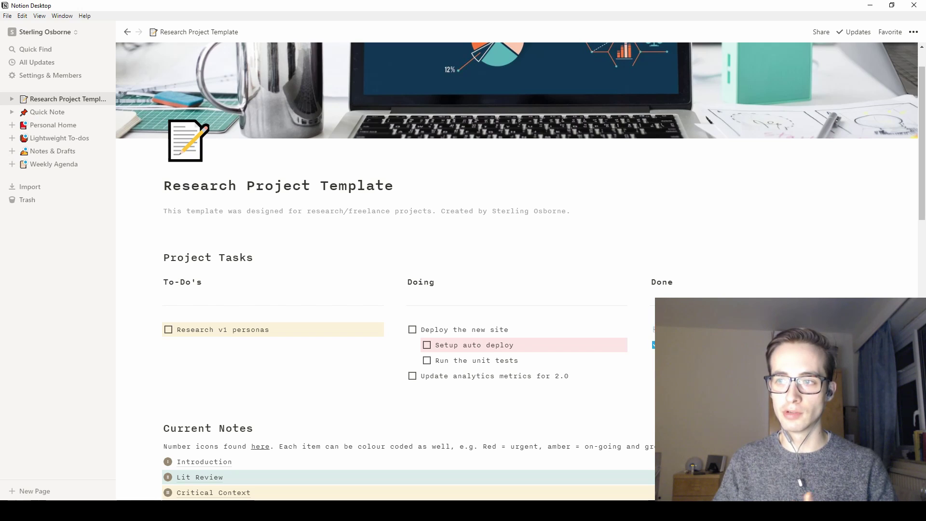
click(675, 386)
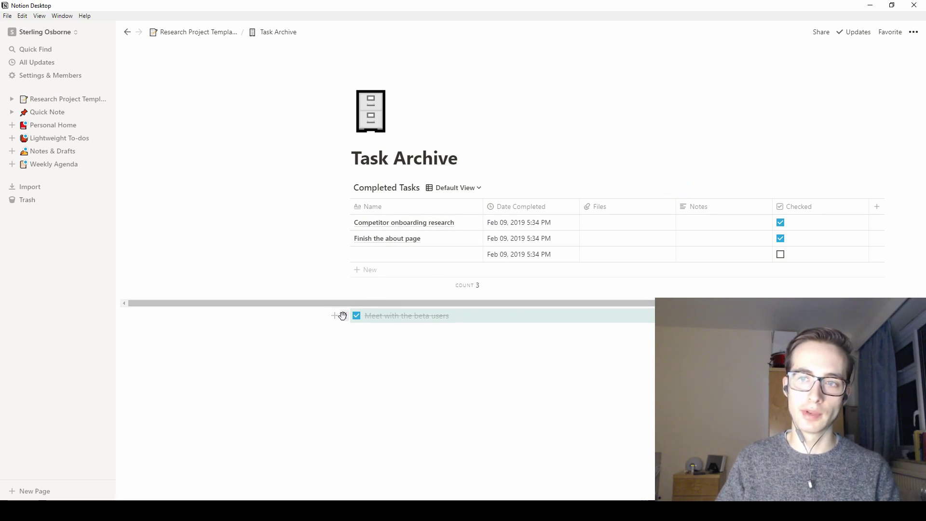
drag(342, 315, 358, 254)
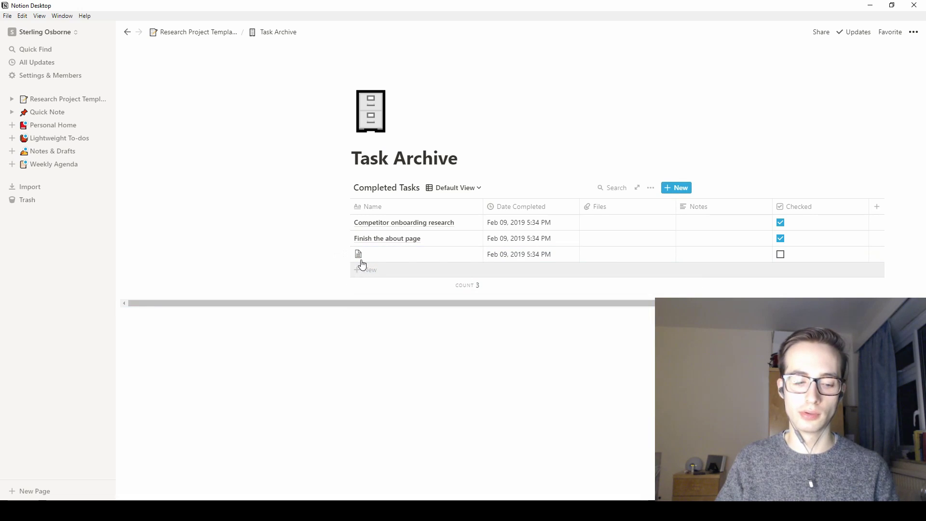
drag(342, 315, 362, 253)
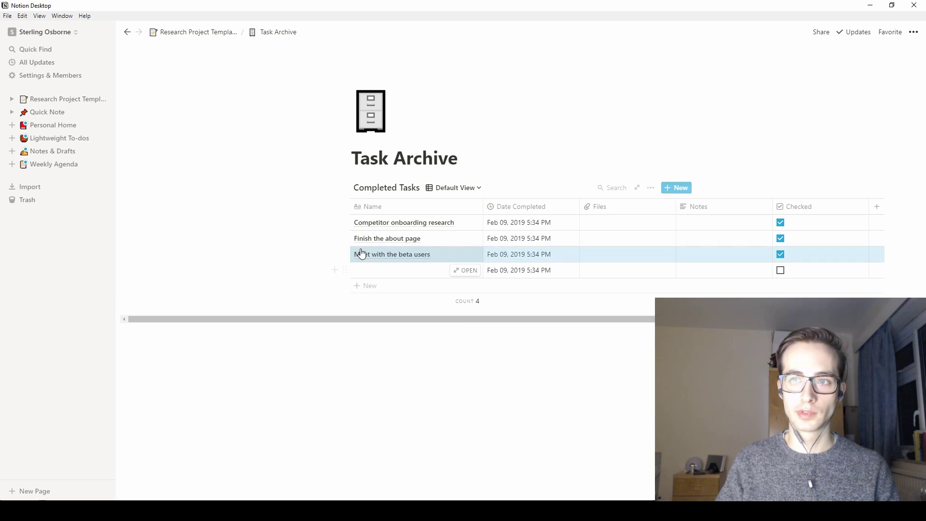
click(127, 31)
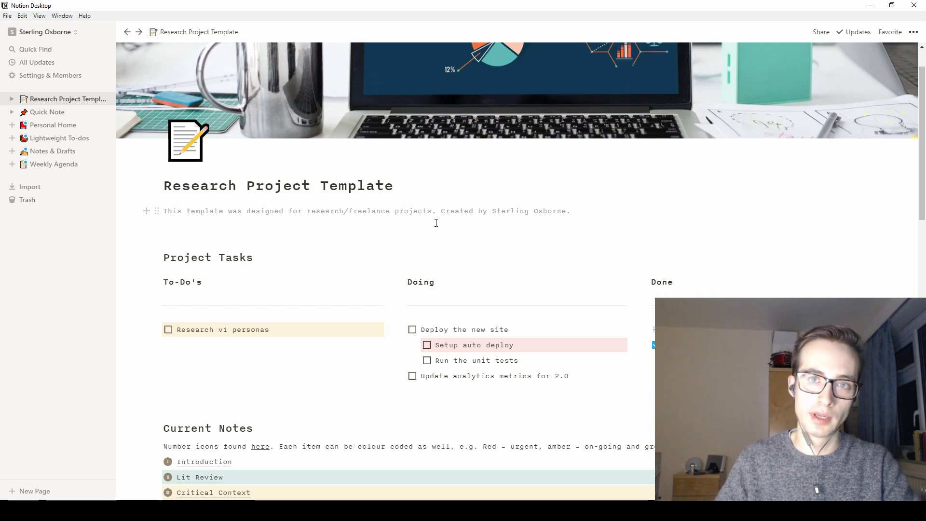
- Expand Research Project Template's sub-pages in the sidebar and open Introduction
click(24, 99)
scroll(317, 243, down, 3)
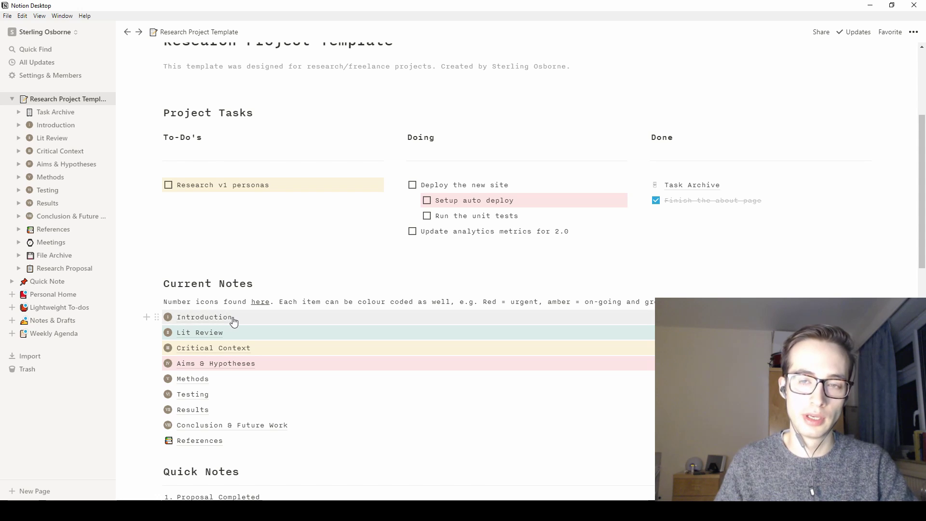
click(234, 320)
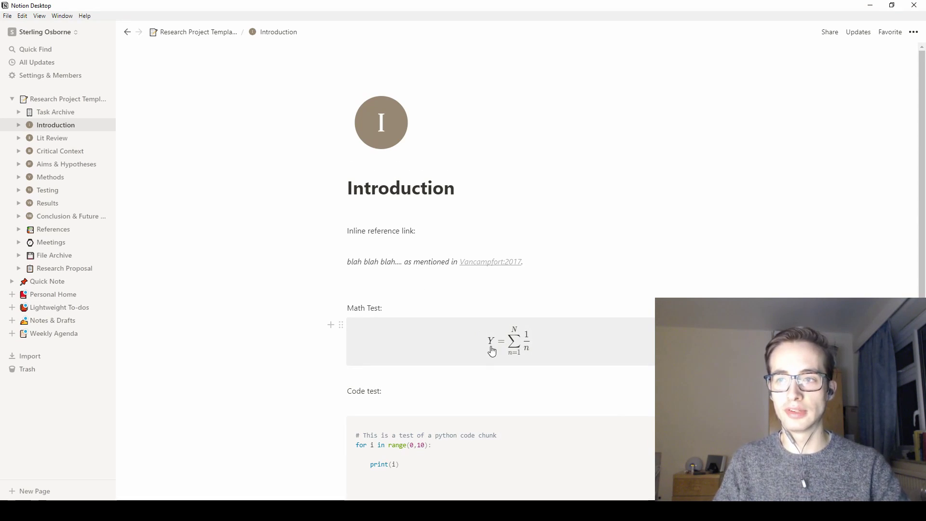
- Set the Introduction page's code block language to Python
scroll(441, 362, down, 3)
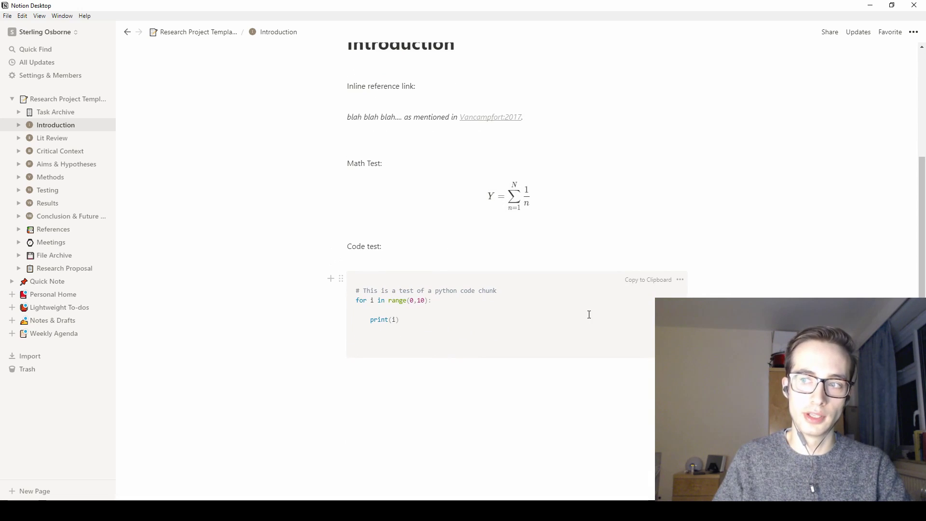
click(627, 279)
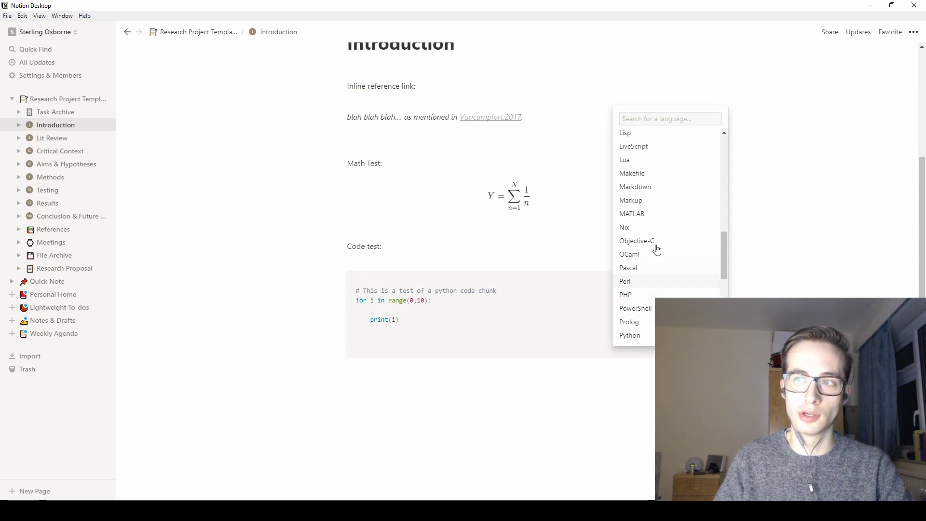
scroll(654, 244, down, 4)
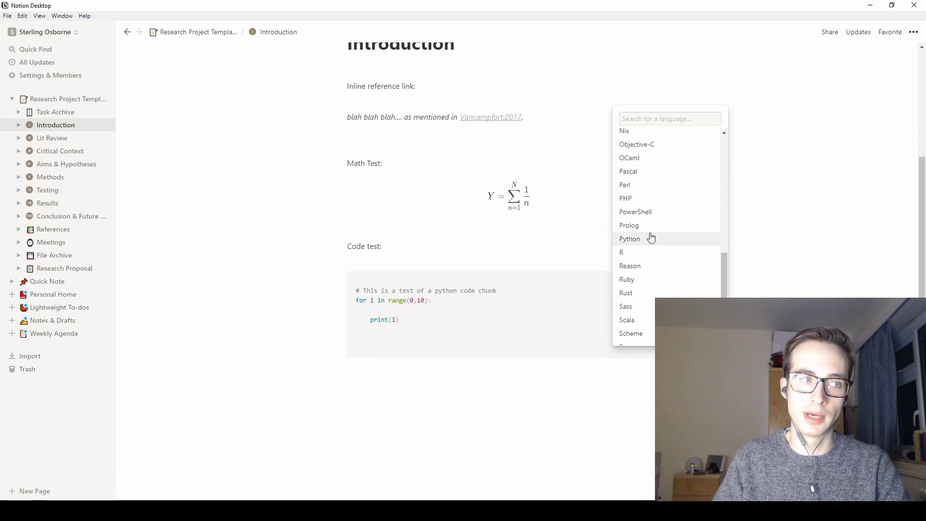
scroll(651, 241, down, 2)
click(763, 288)
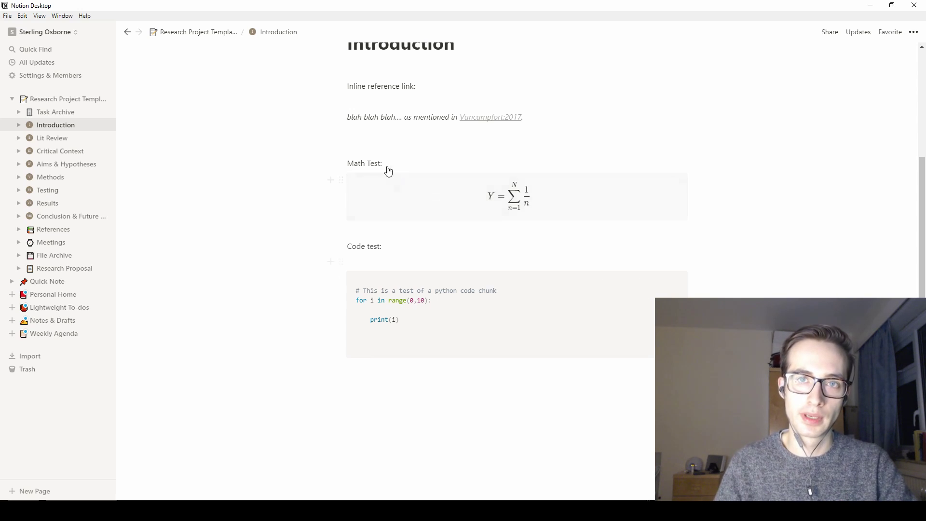
click(54, 105)
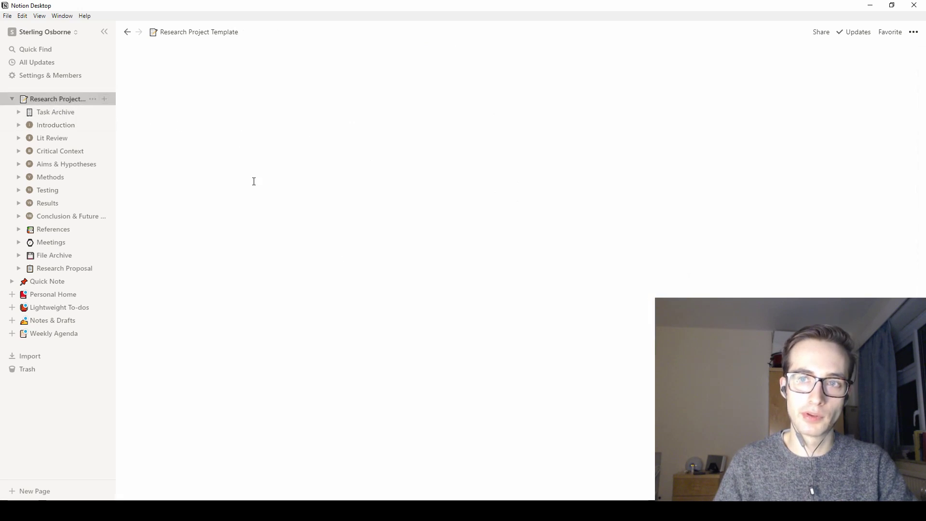
scroll(372, 297, down, 1)
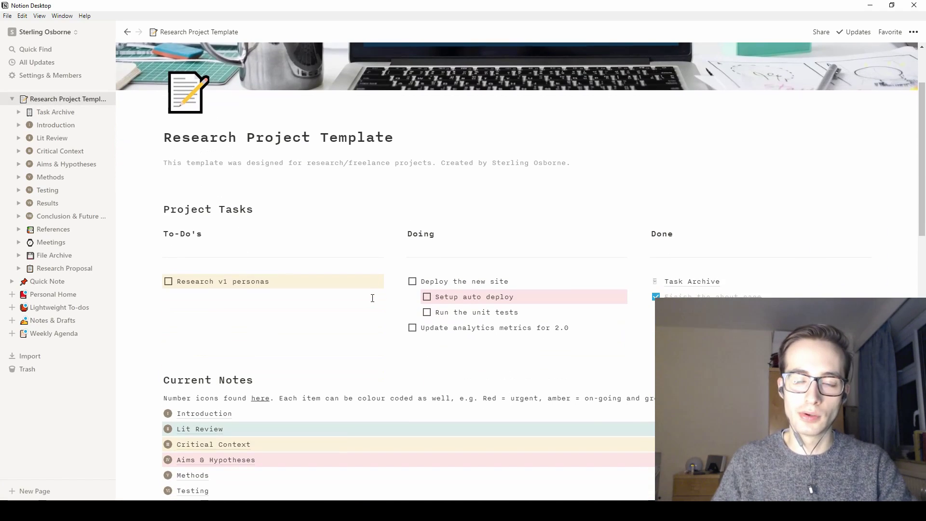
scroll(382, 317, down, 1)
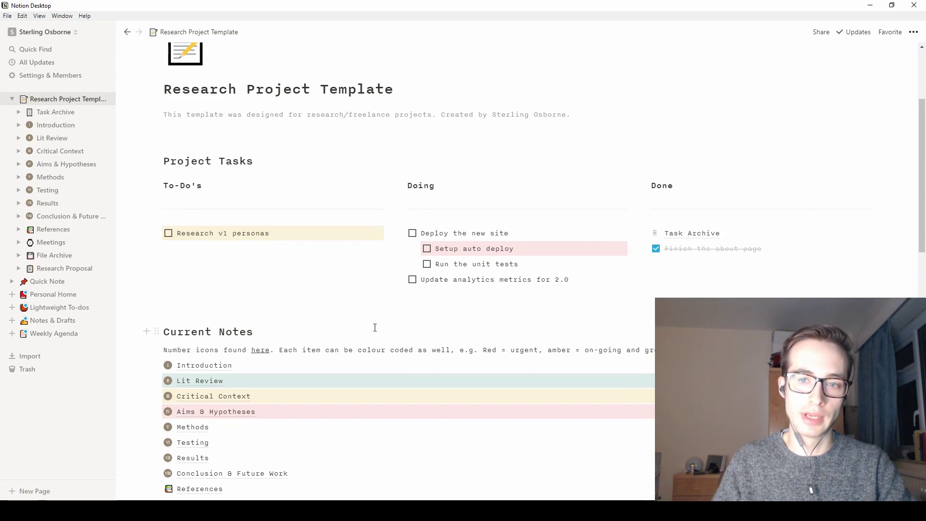
scroll(325, 343, down, 1)
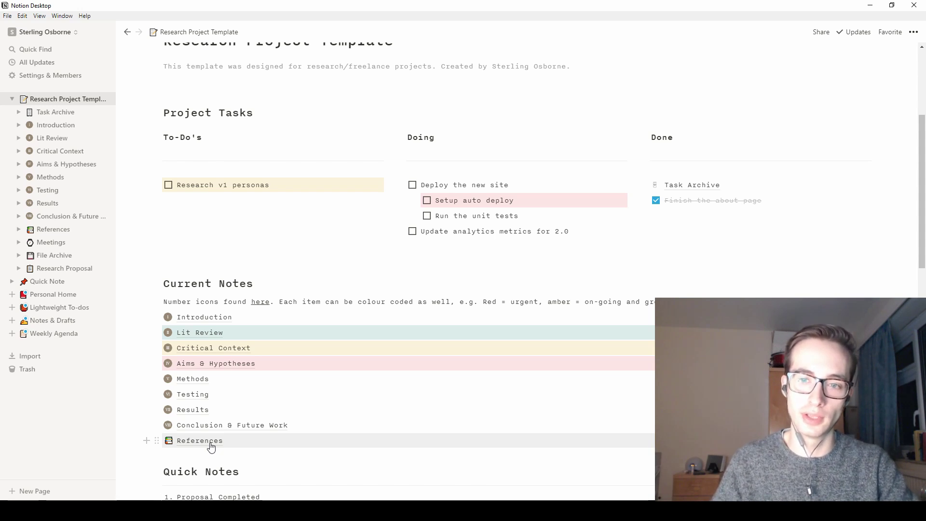
- Open the References page and expand the first reference's full BibTex entry
click(210, 446)
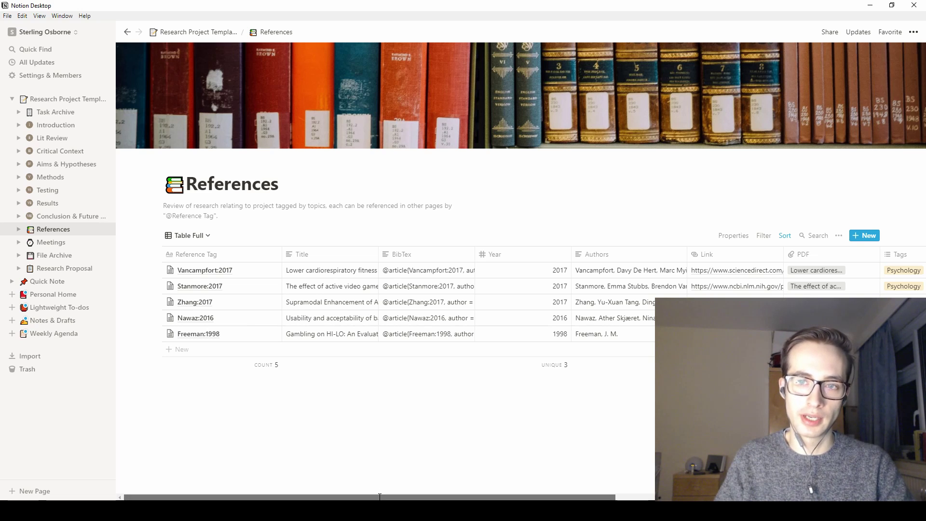
drag(379, 497, 468, 497)
click(285, 269)
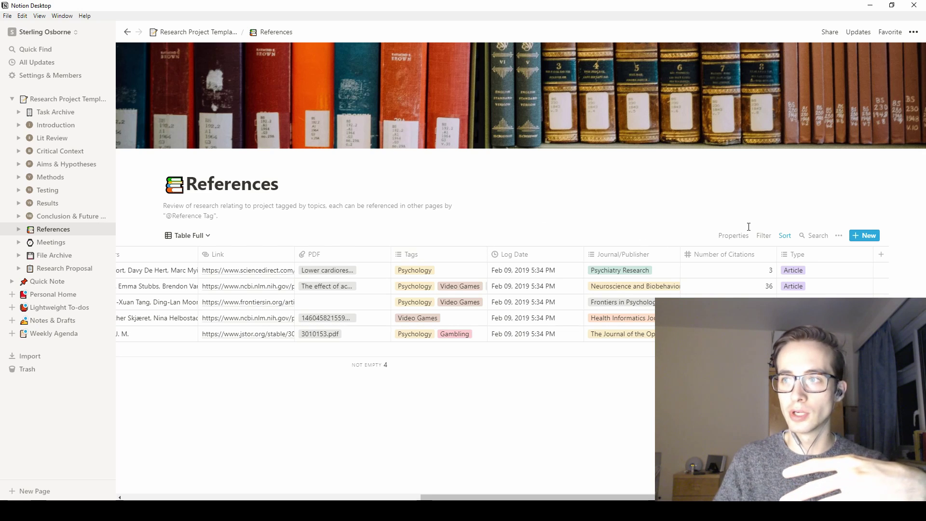
- Add a Tags filter to the references table, trying Psychology and then Video Games
click(763, 235)
click(697, 311)
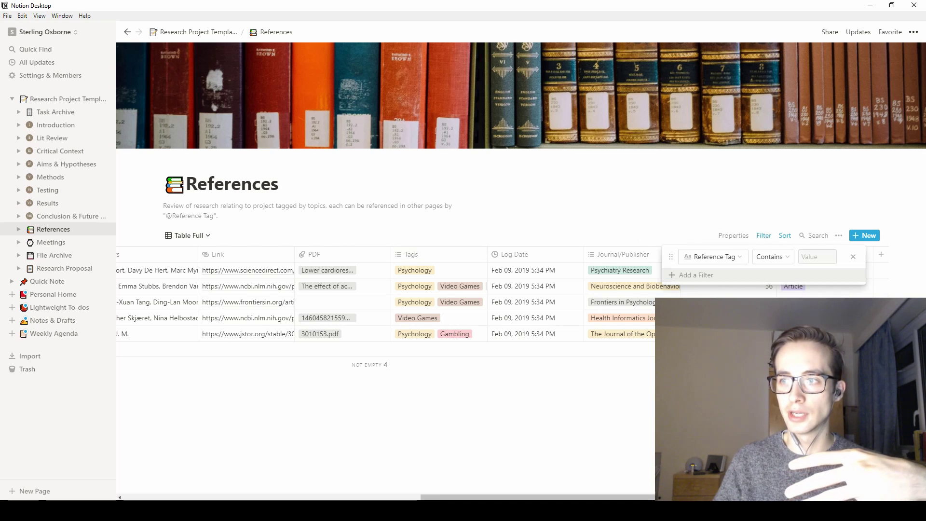
click(736, 260)
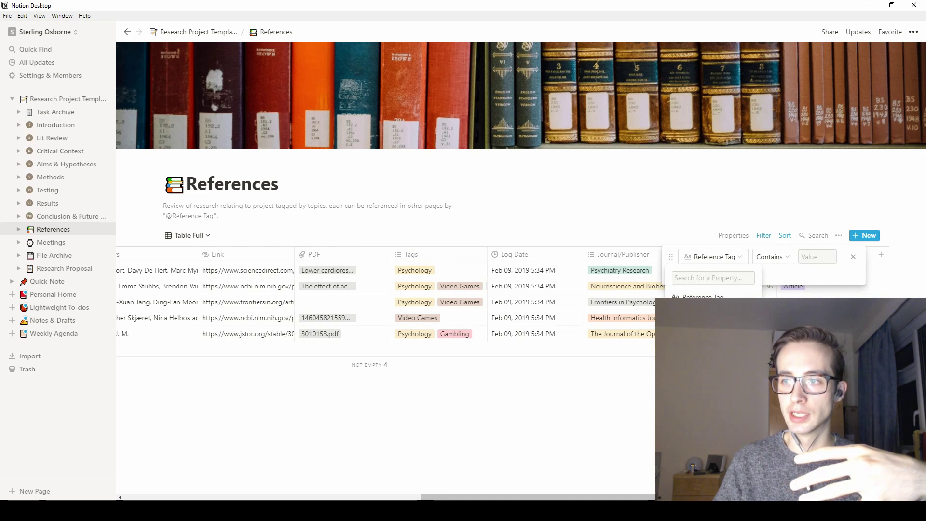
click(708, 338)
click(778, 257)
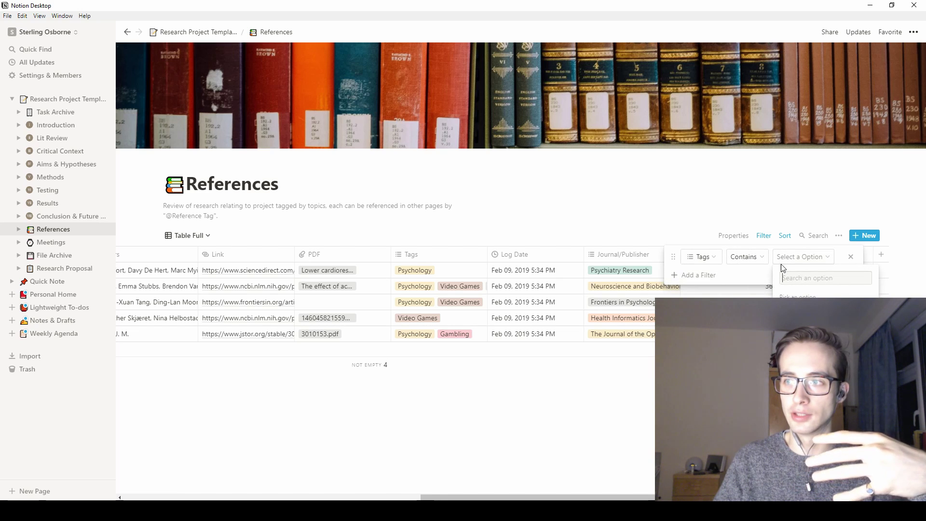
click(795, 310)
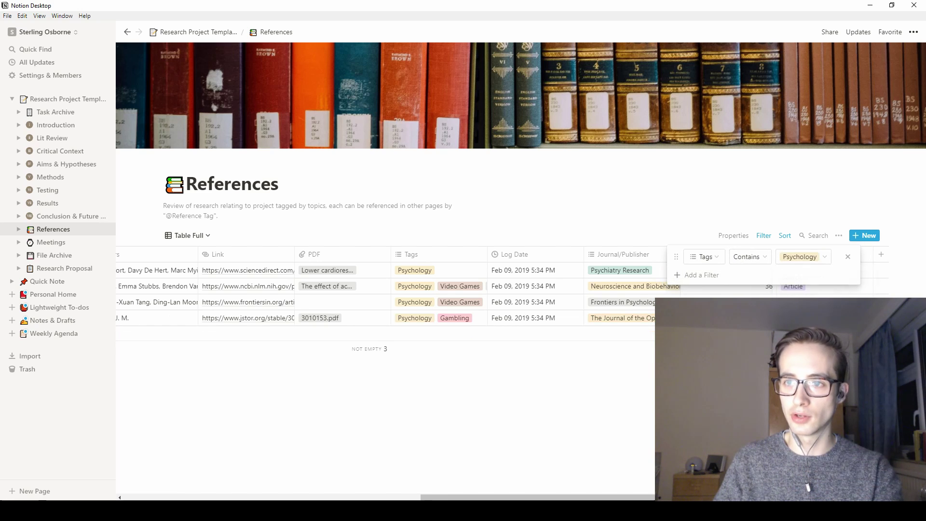
click(804, 265)
click(779, 274)
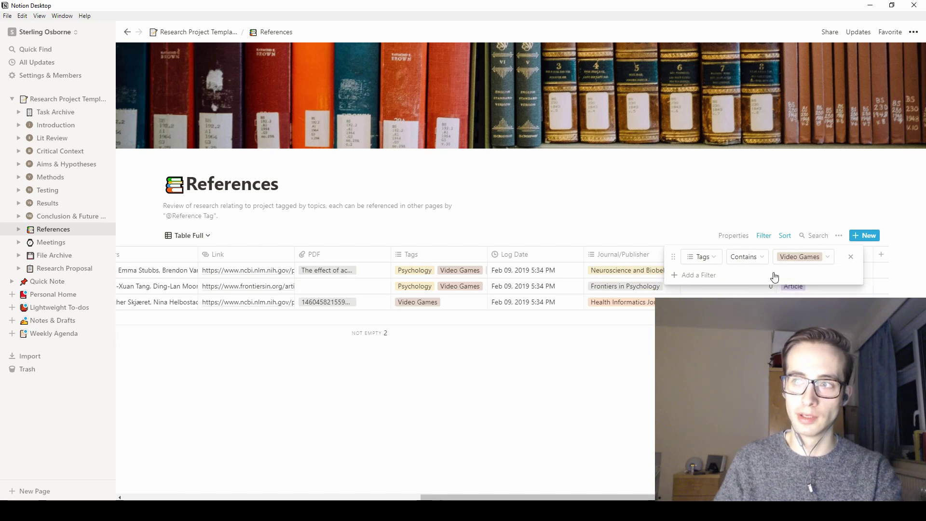
- Delete the Video Games tag filter so all five references show again
click(789, 258)
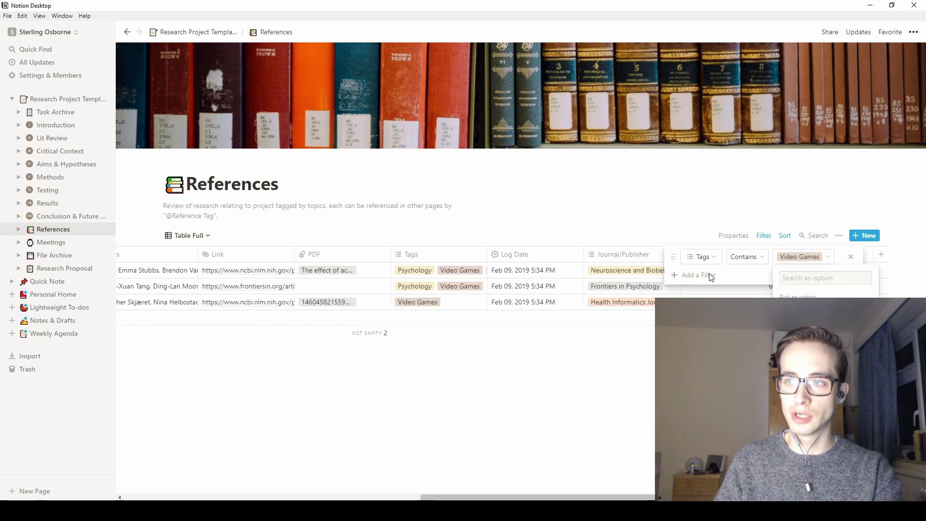
click(850, 259)
click(849, 257)
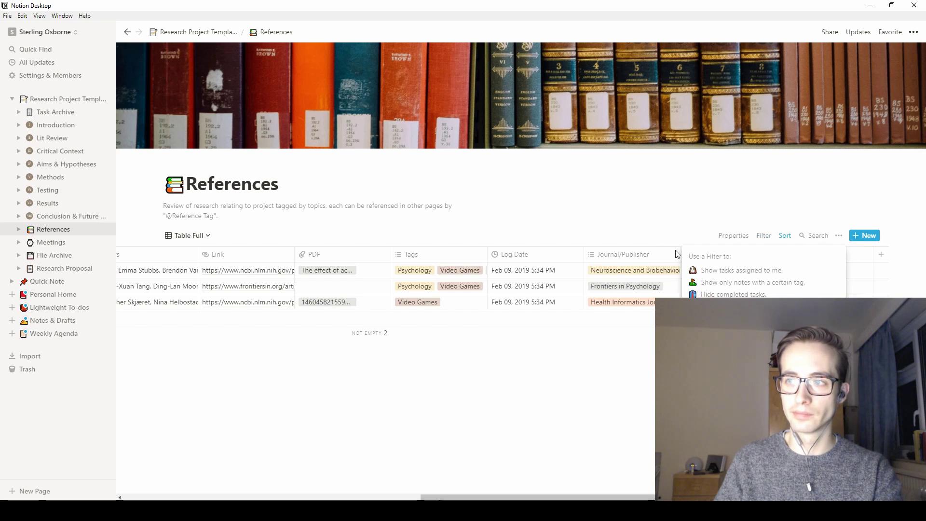
click(582, 202)
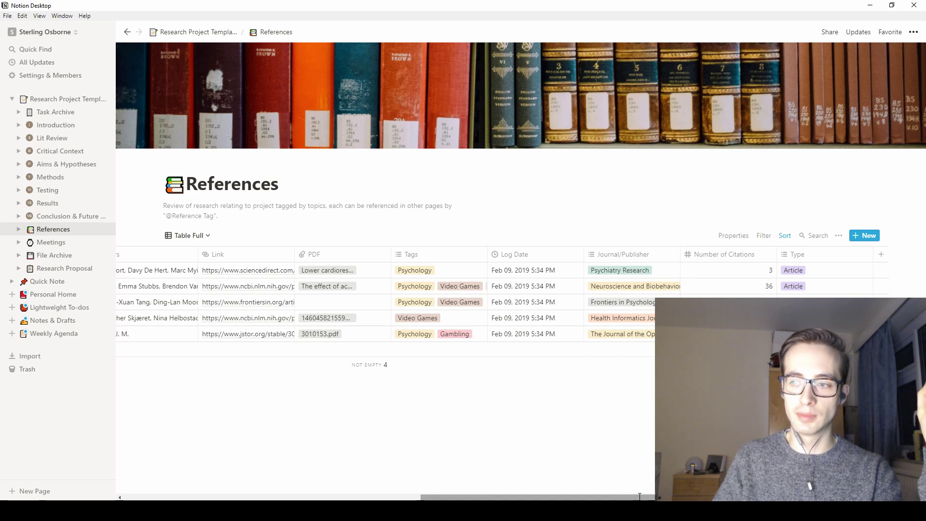
drag(629, 496, 337, 488)
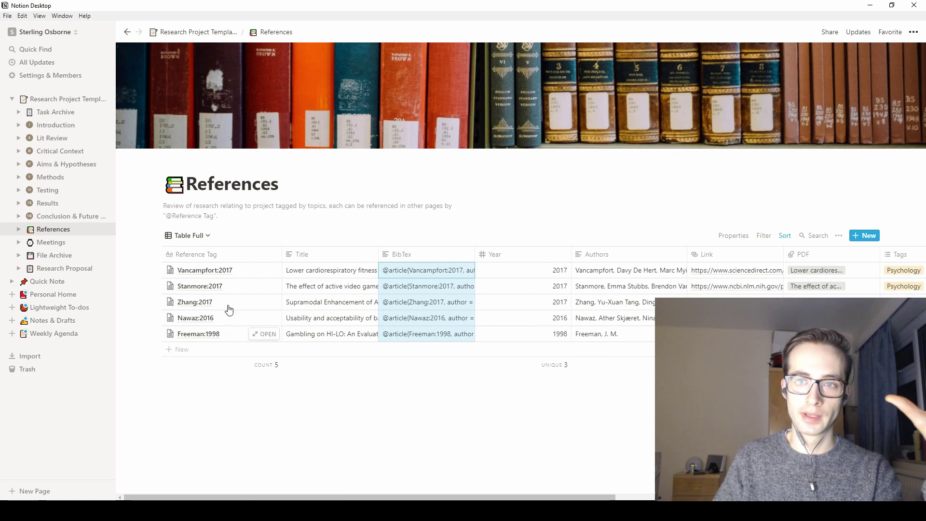
- Switch the References database to Gallery Full cards showing abstracts, titles, authors and tags
click(202, 237)
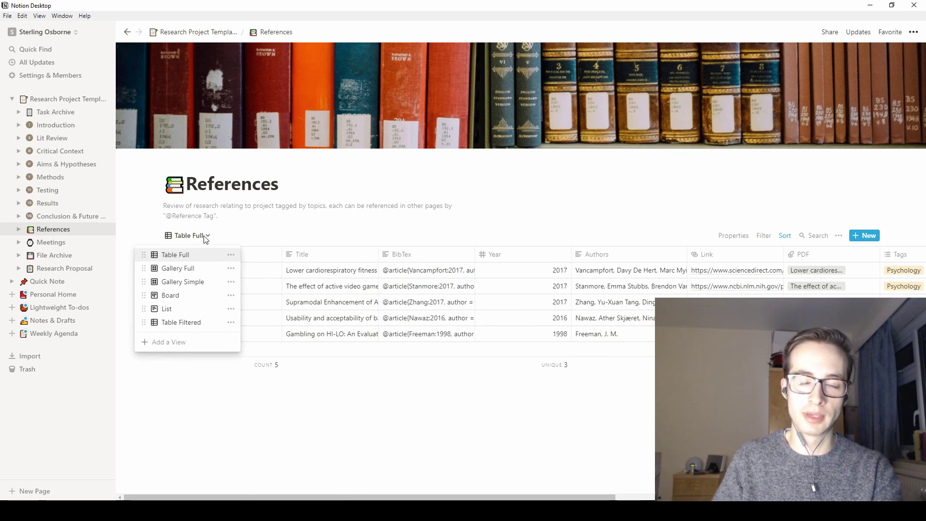
click(197, 269)
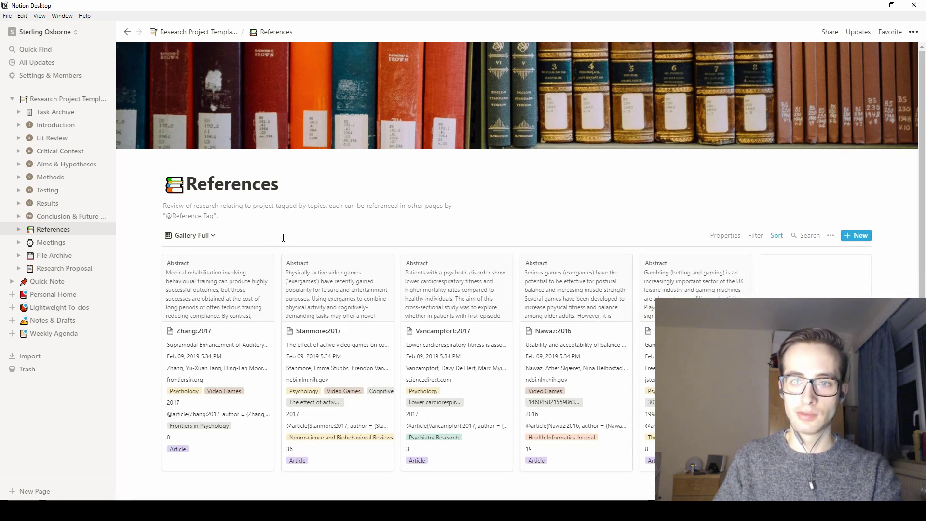
scroll(283, 237, down, 1)
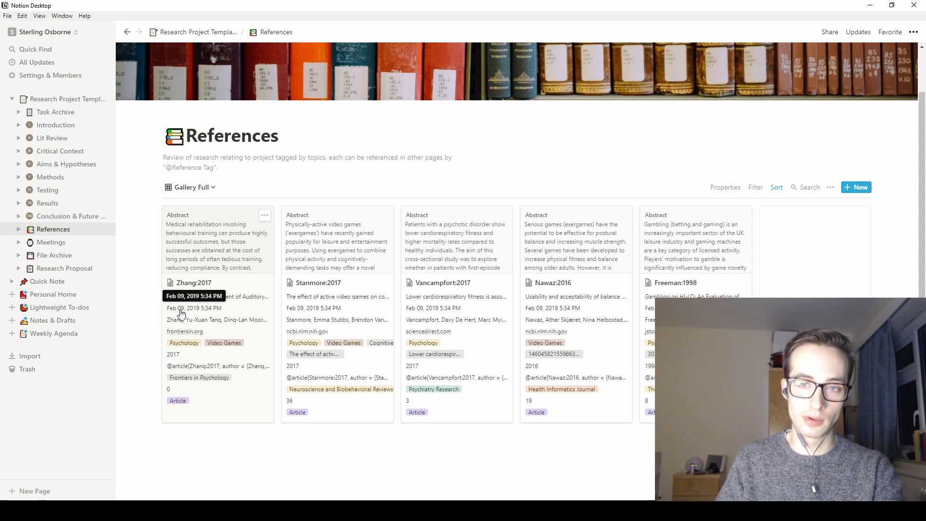
click(208, 195)
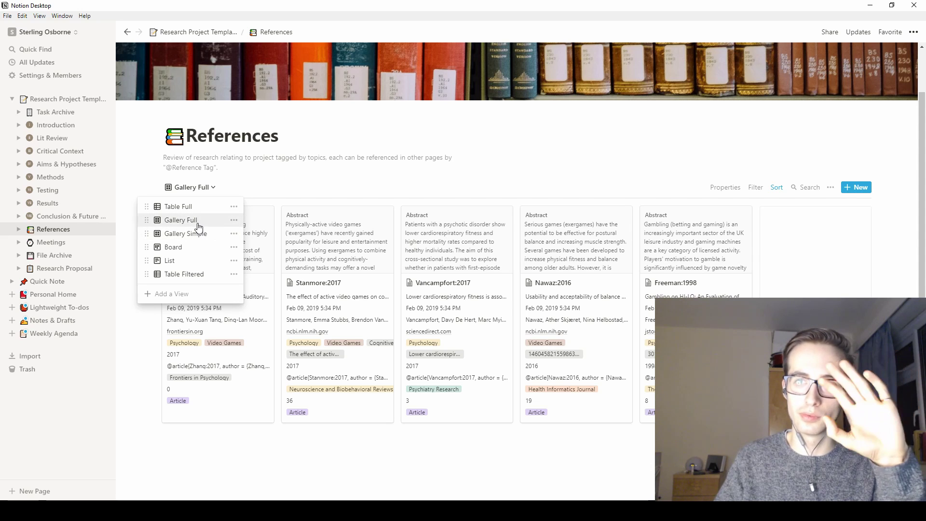
click(197, 233)
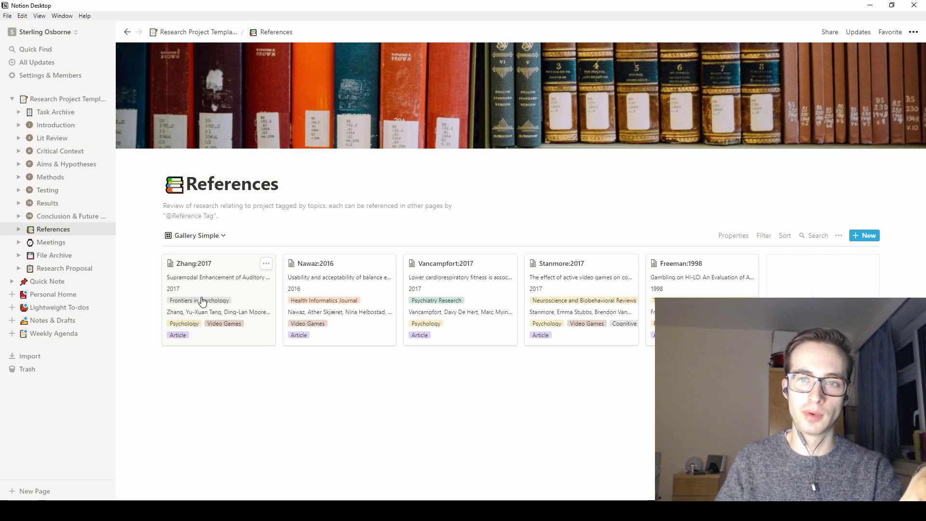
click(730, 235)
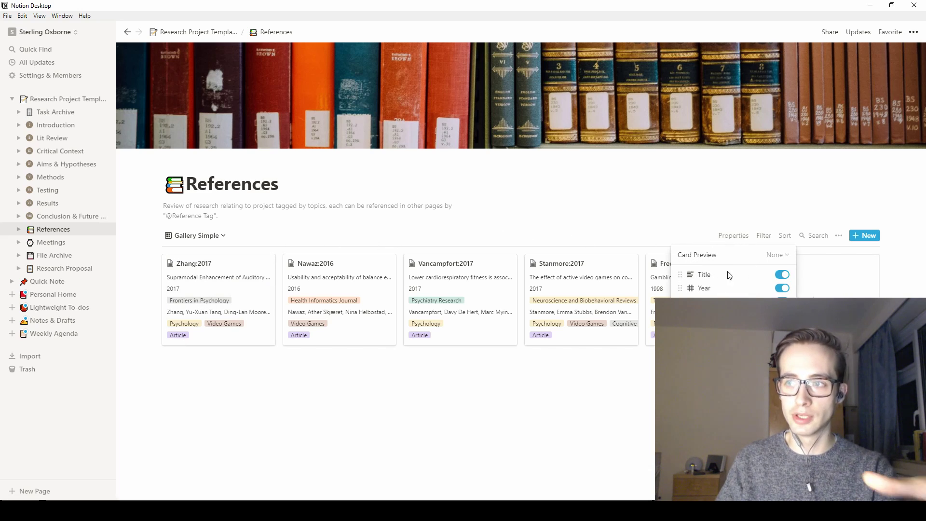
click(784, 277)
click(785, 277)
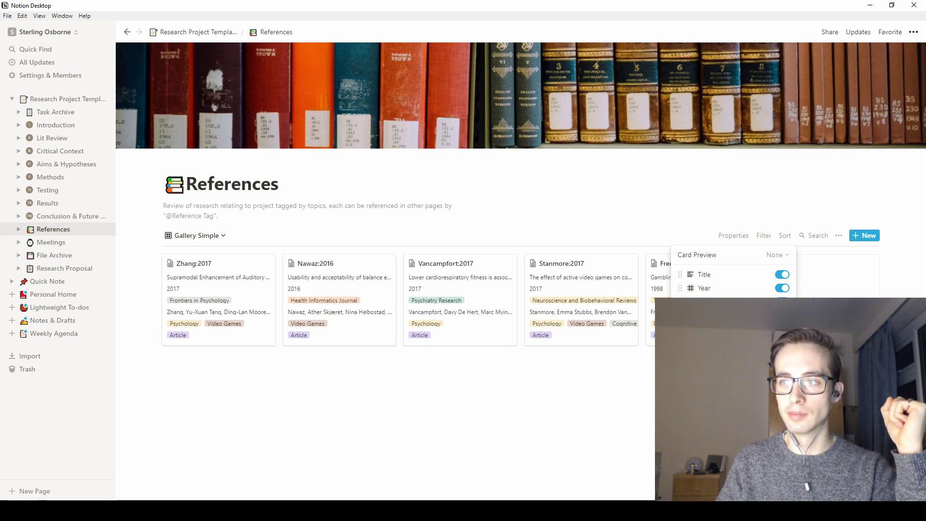
click(782, 301)
click(782, 301)
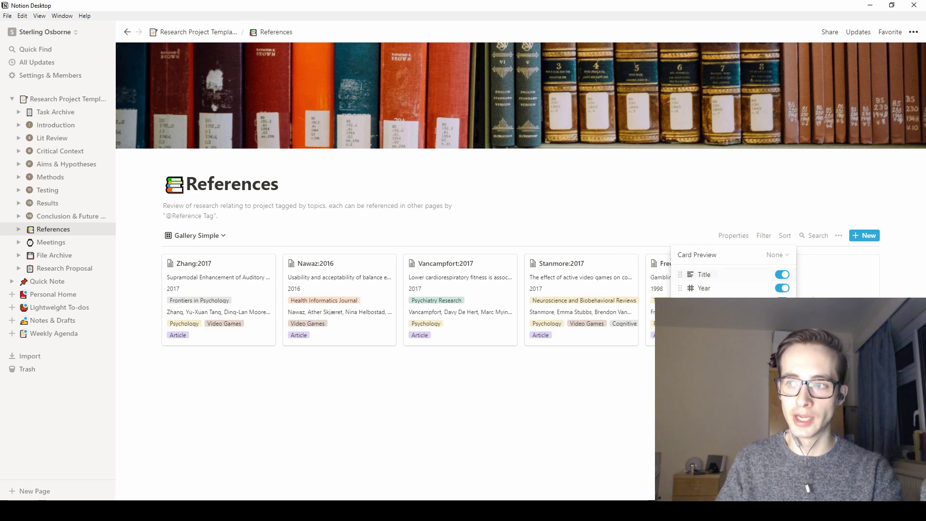
click(331, 225)
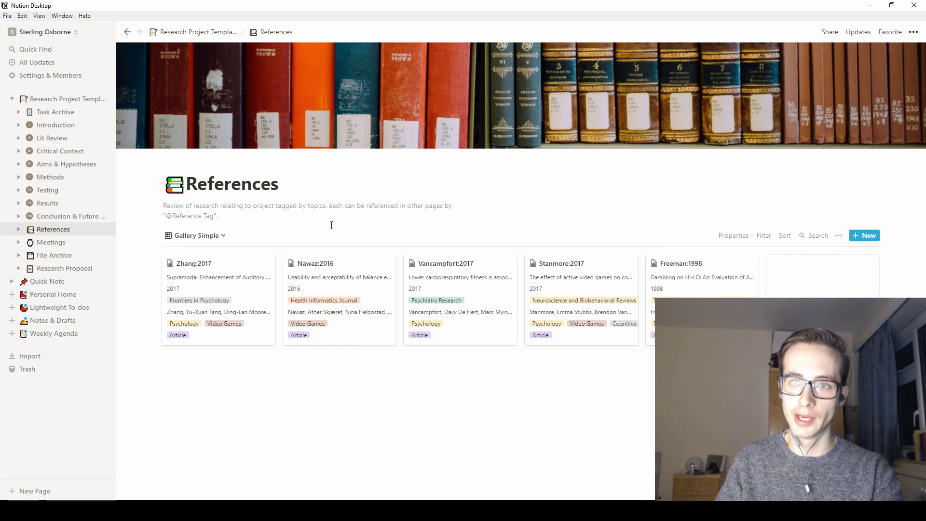
- Switch References to the Board view and regroup it from Type to Journal/Publisher
click(223, 238)
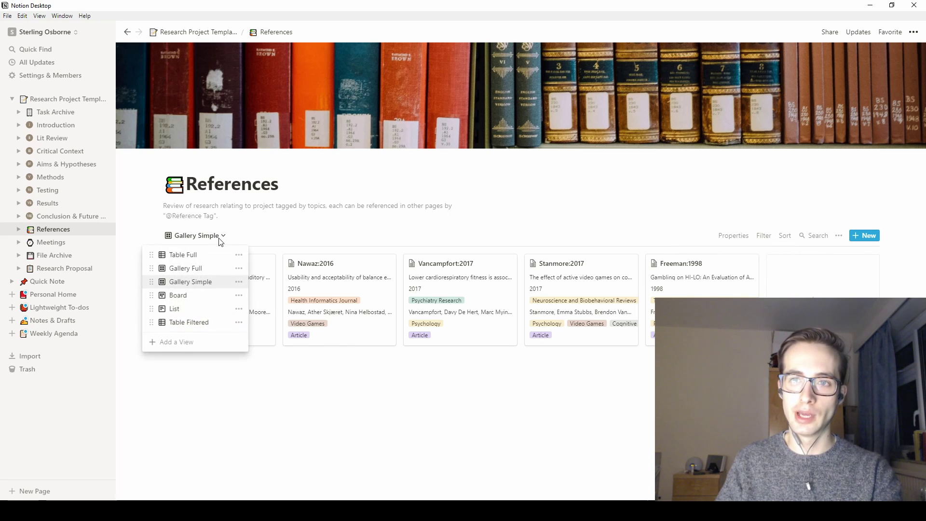
click(204, 295)
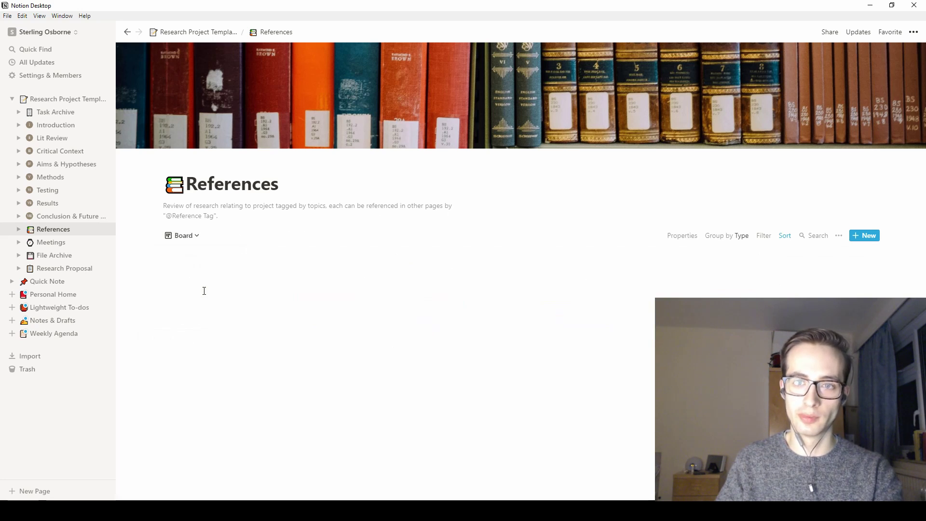
scroll(291, 274, down, 2)
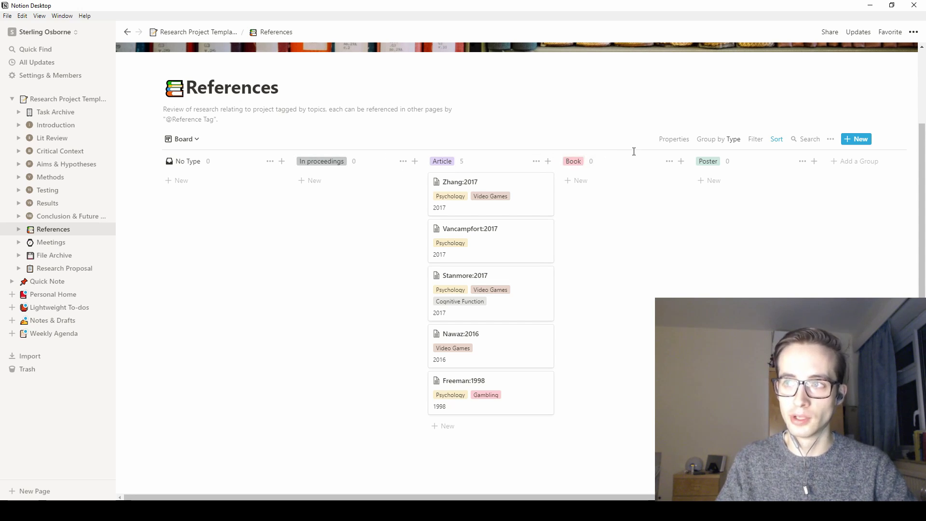
click(730, 138)
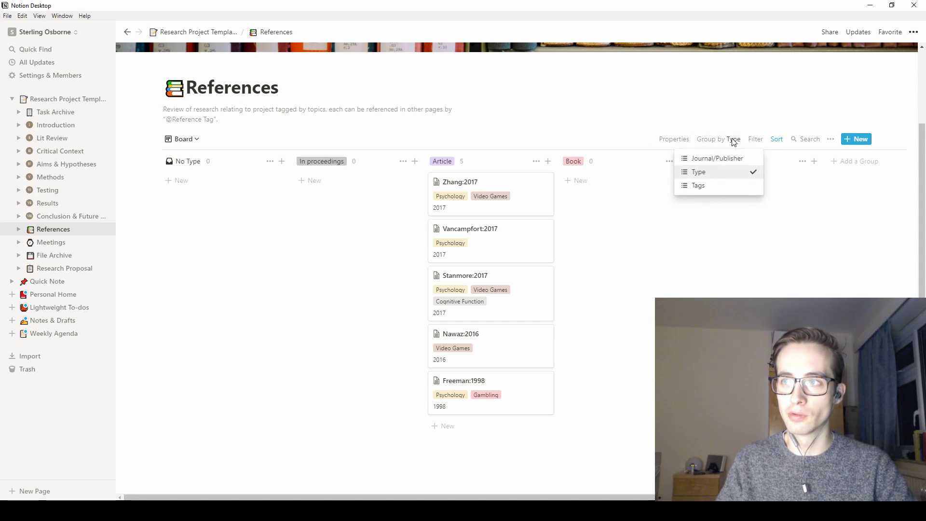
click(713, 157)
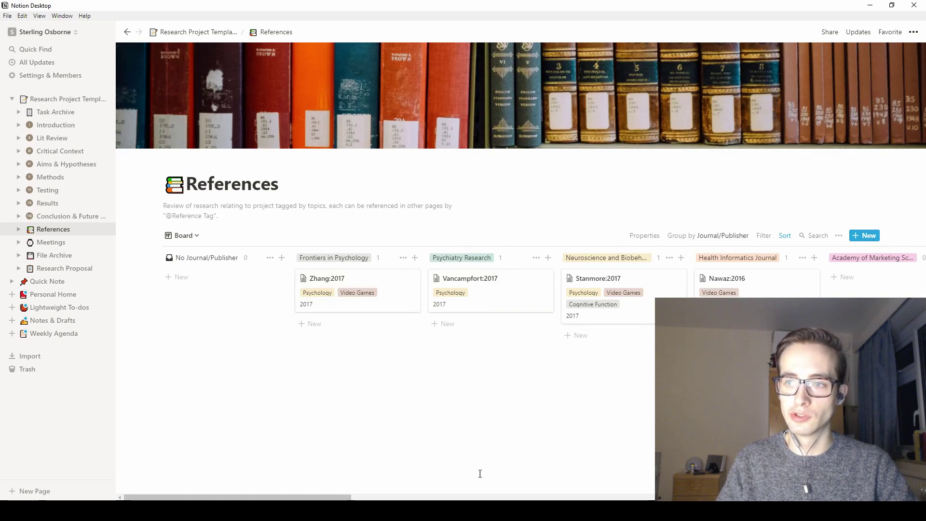
mouse_move(284, 495)
mouse_down()
mouse_move(321, 492)
mouse_move(287, 490)
mouse_up()
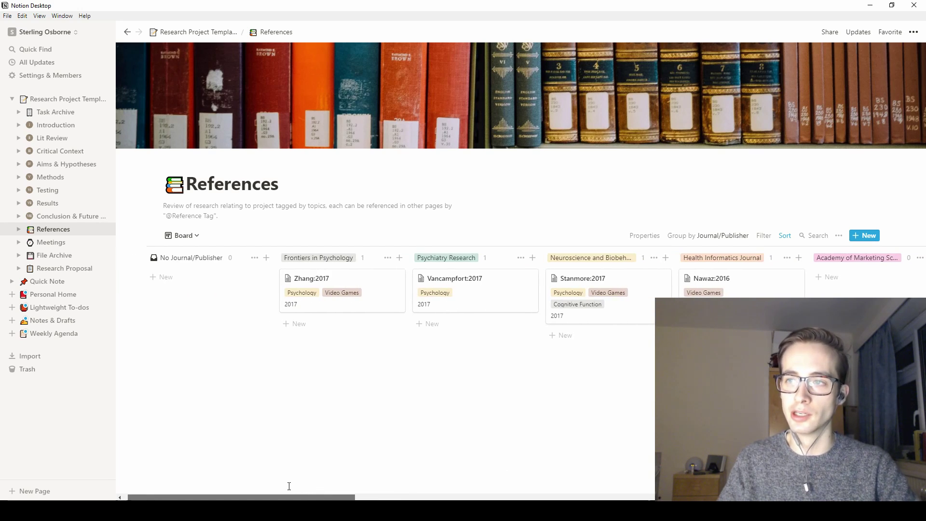
- Group the board by Tags, then return to the Table Full view
click(711, 236)
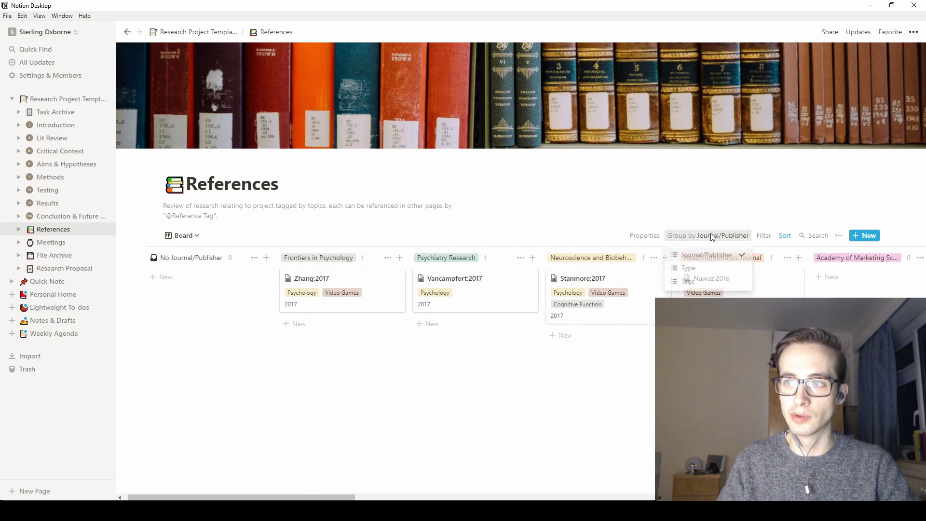
click(696, 279)
scroll(364, 273, down, 2)
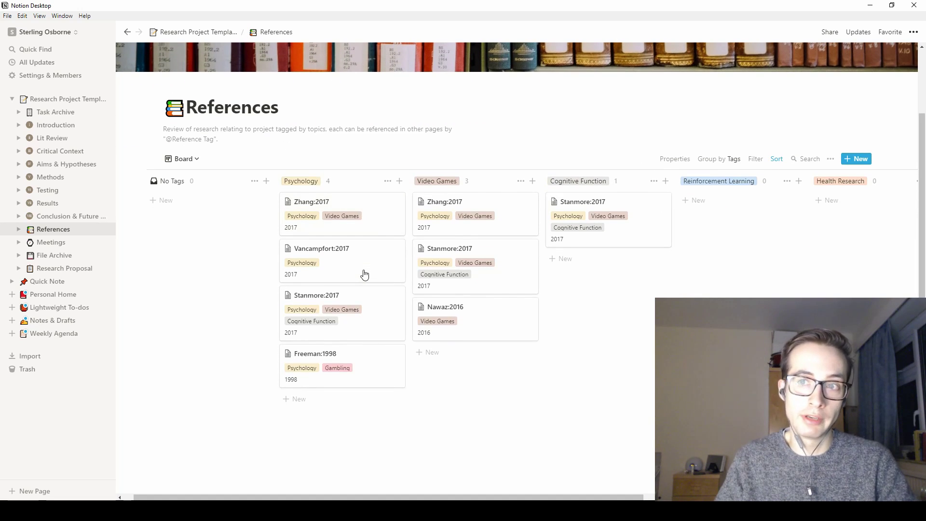
click(192, 163)
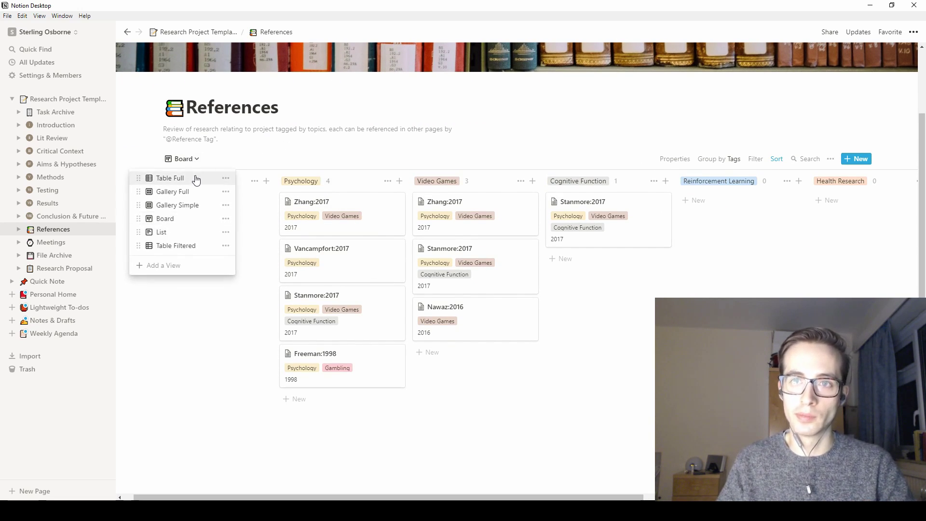
click(170, 178)
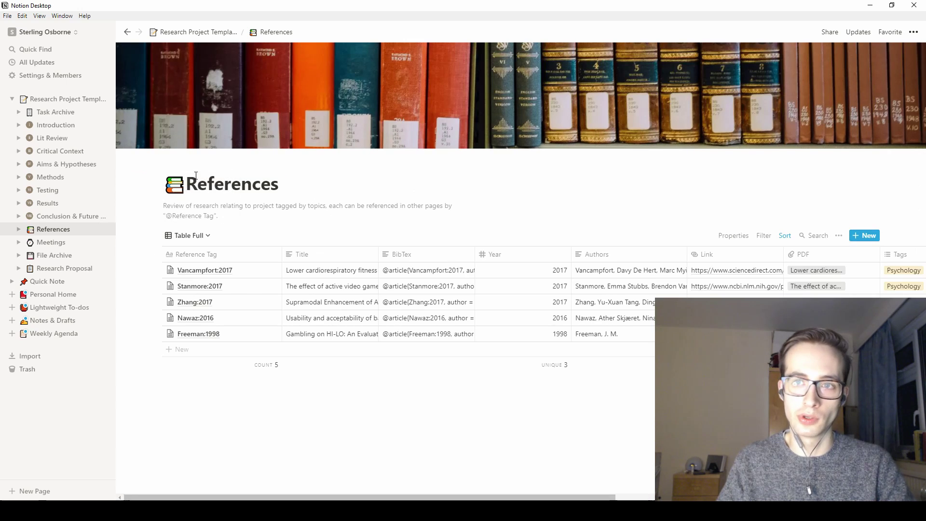
- Switch References to List view, toggling Authors on then off so it stays hidden
click(206, 235)
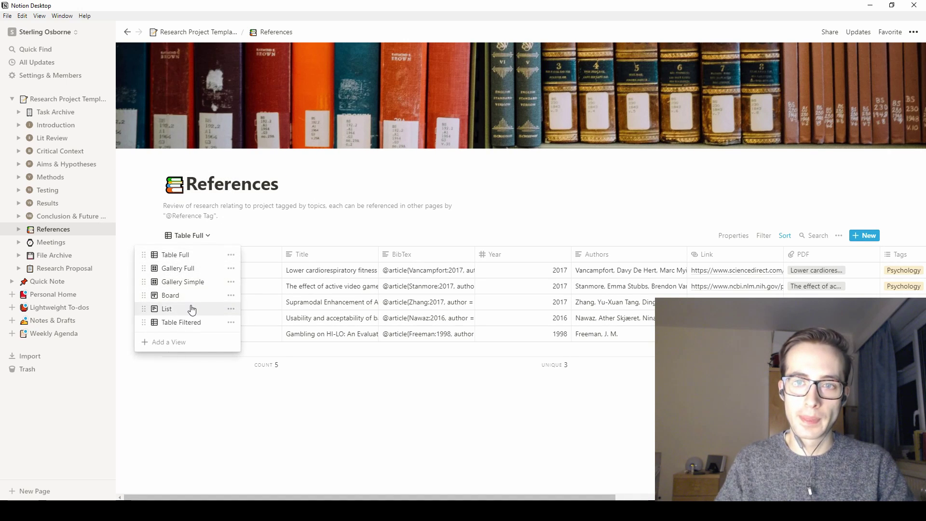
click(188, 310)
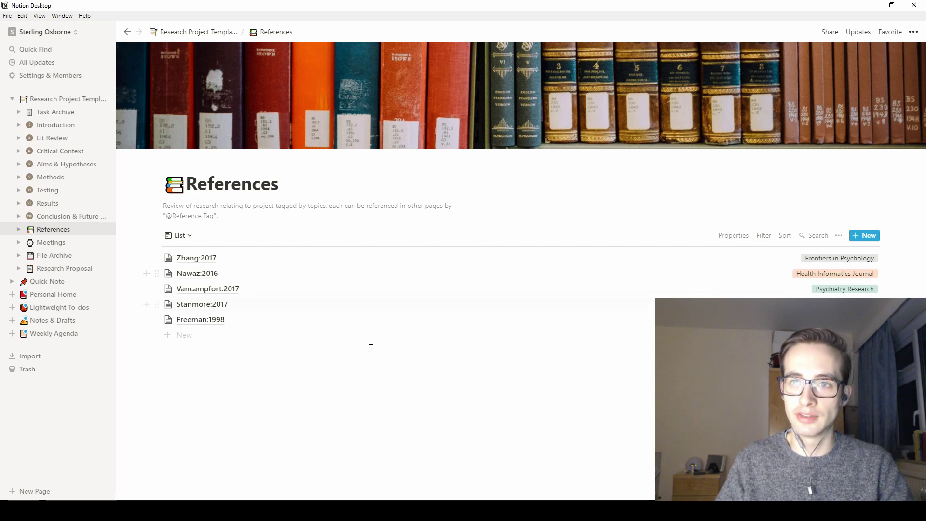
click(729, 236)
click(782, 269)
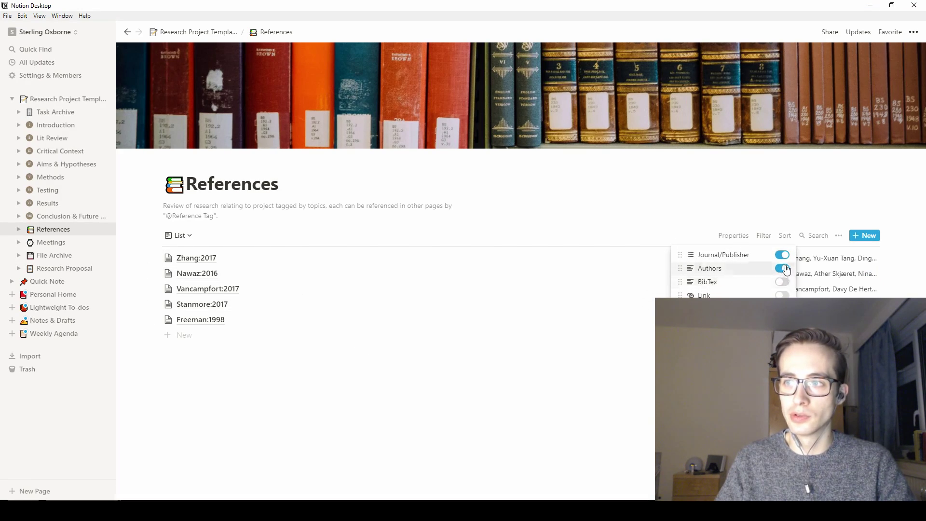
click(710, 268)
click(781, 268)
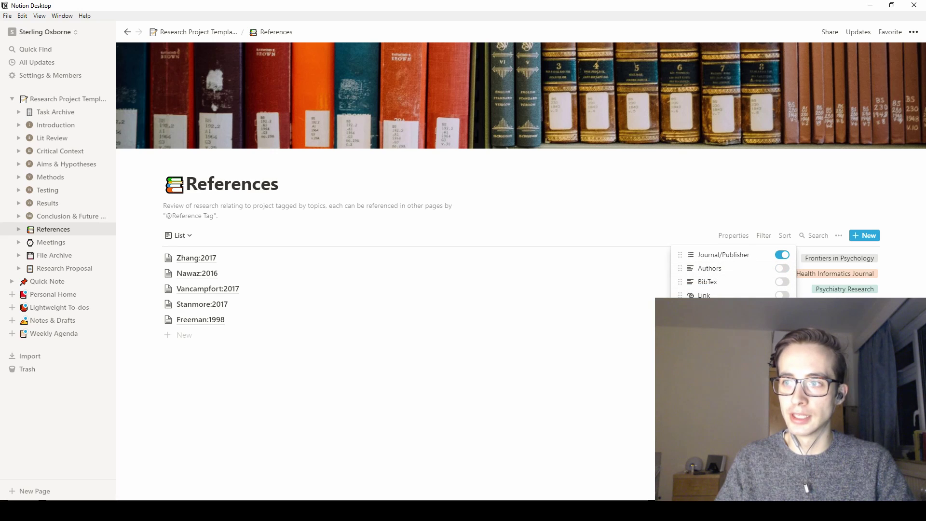
click(593, 388)
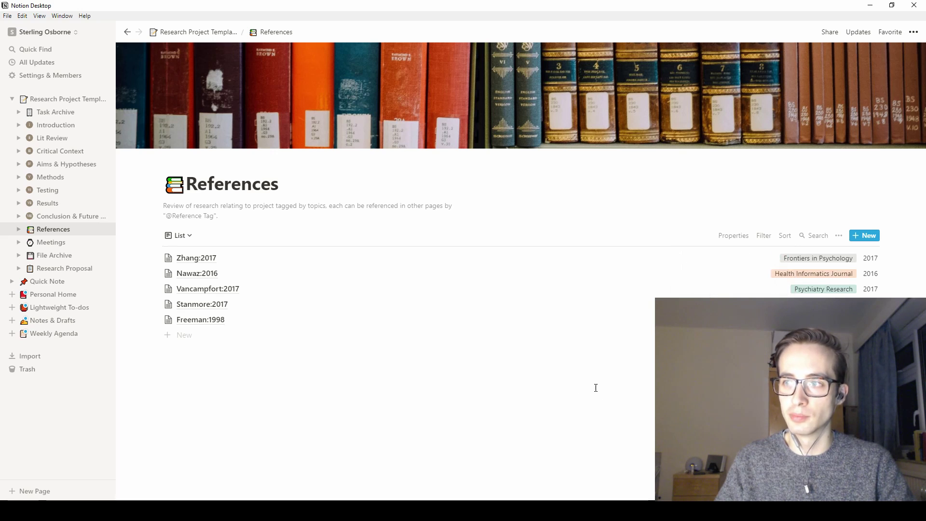
click(183, 236)
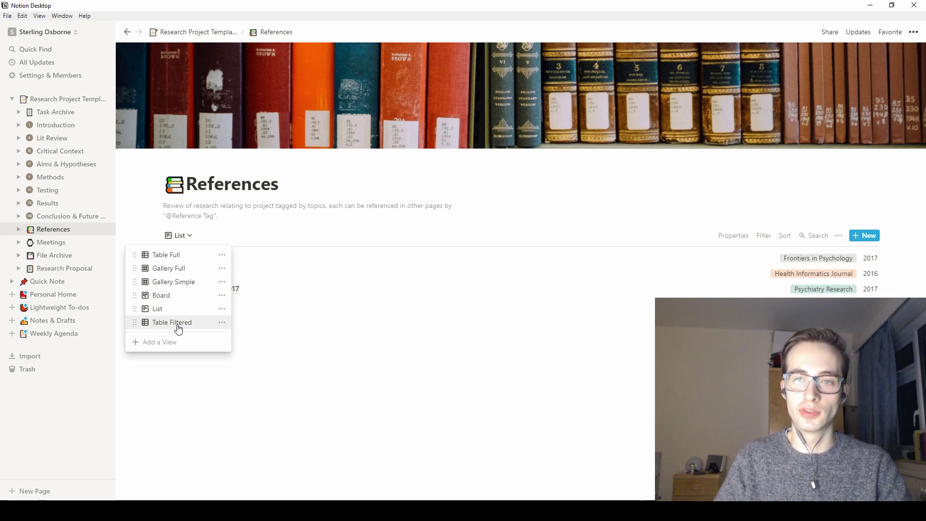
- Switch the References database to the Table Filtered view
click(172, 261)
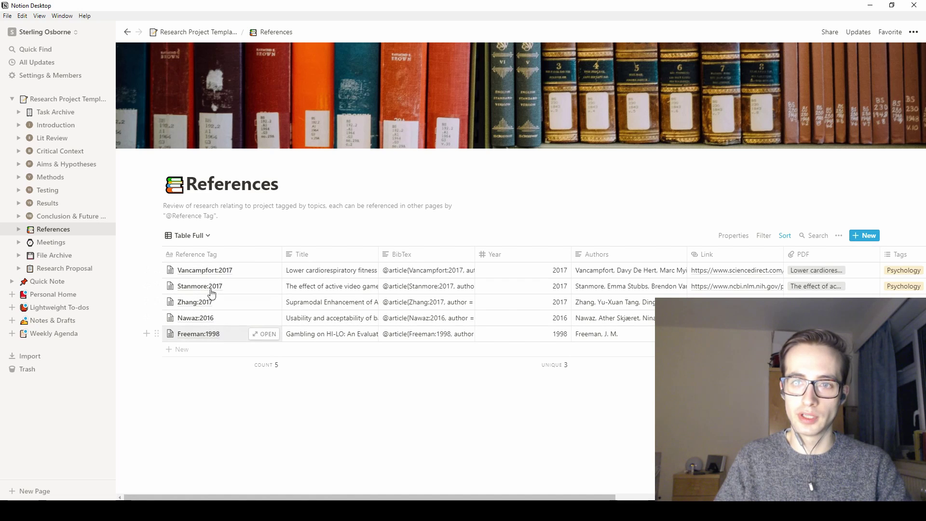
click(191, 236)
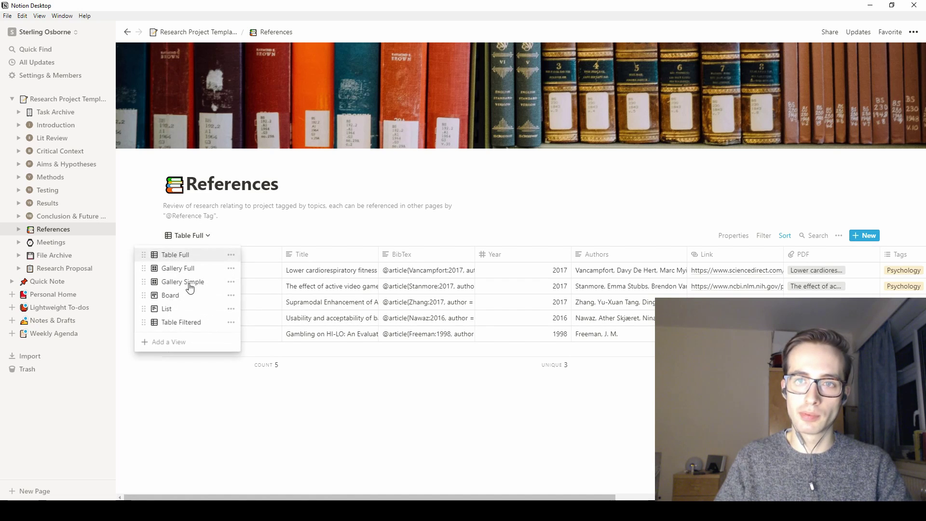
click(177, 324)
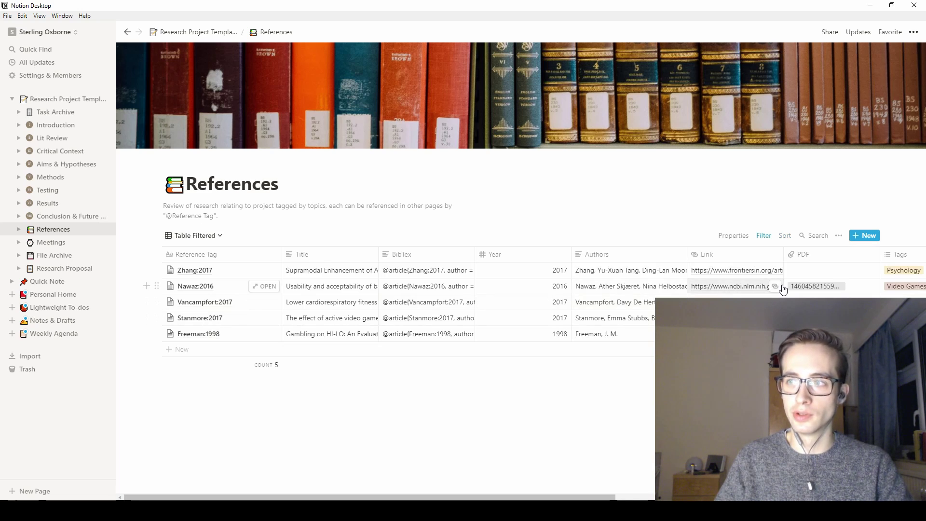
- Change the view's filter from Type to Tags set to Video Games
click(763, 235)
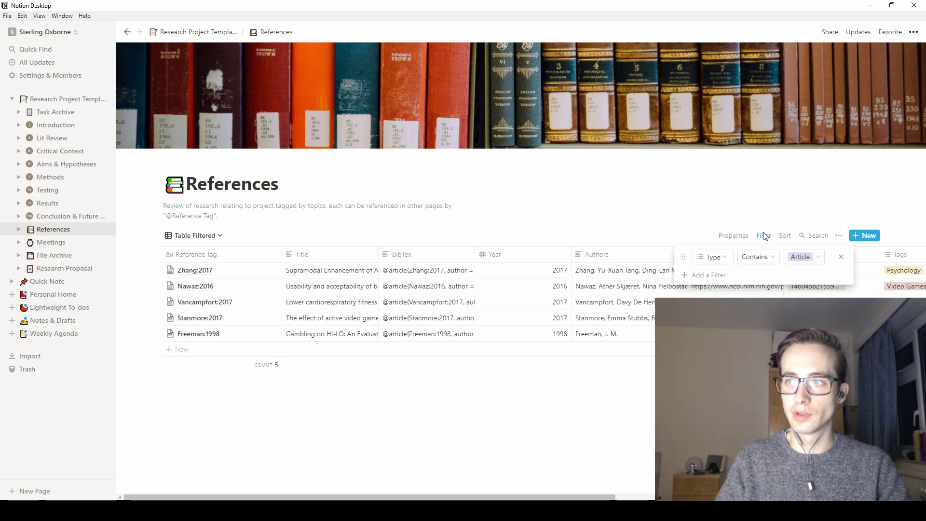
click(794, 259)
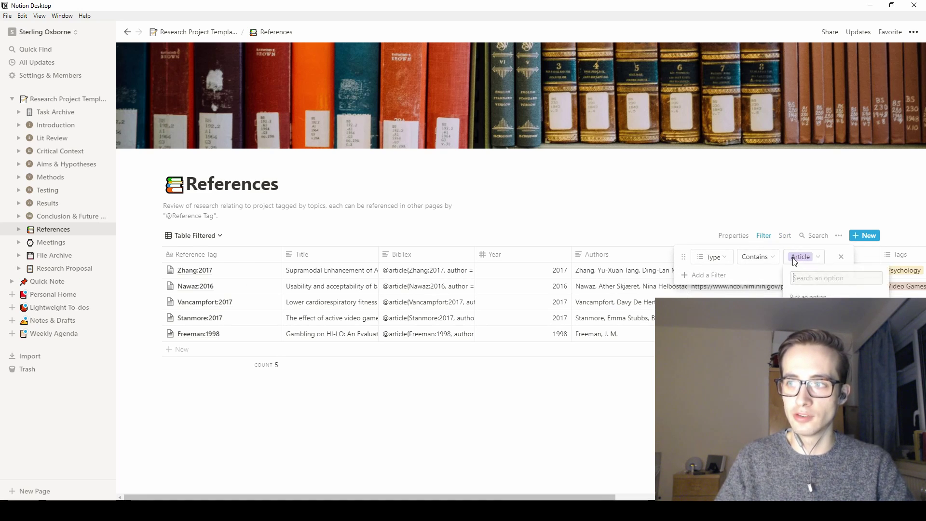
click(761, 257)
click(757, 257)
click(713, 256)
click(713, 257)
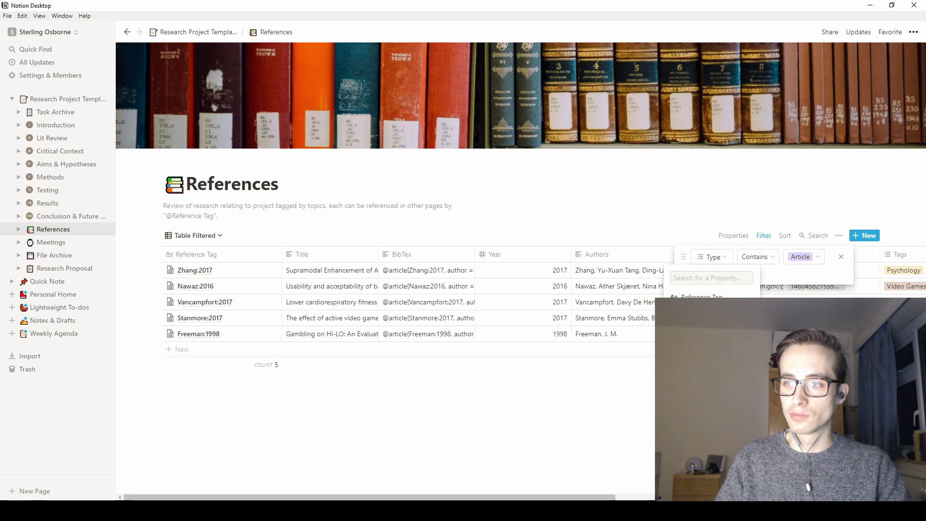
click(709, 376)
click(783, 261)
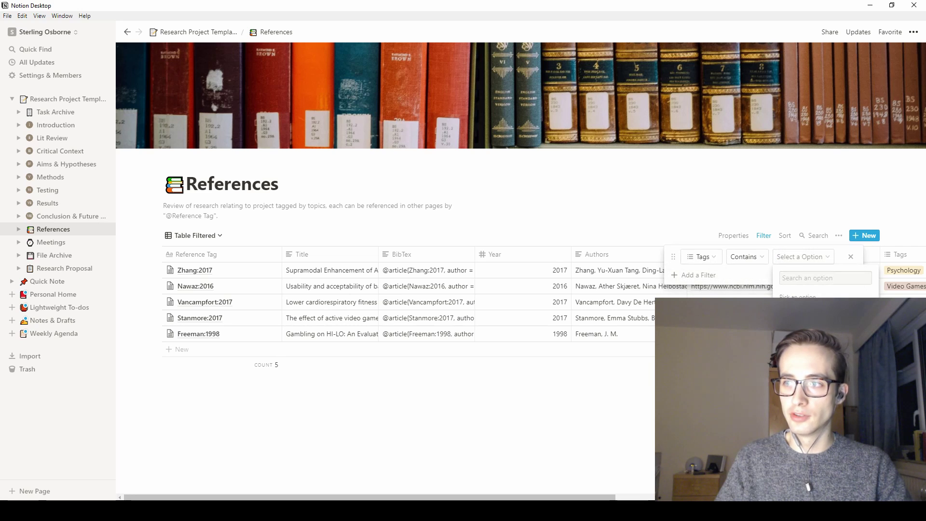
click(810, 314)
click(608, 227)
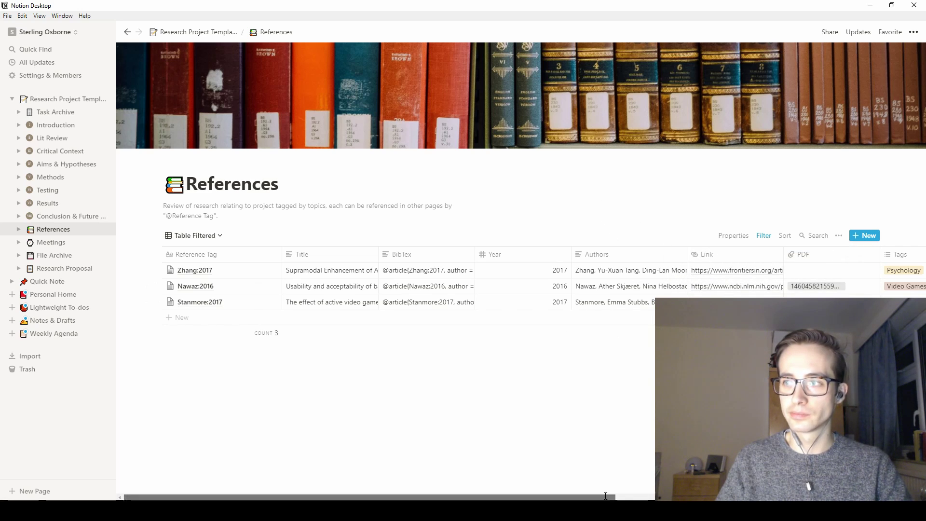
- Check Table Full, then return to the three-row Table Filtered view
drag(619, 497, 665, 496)
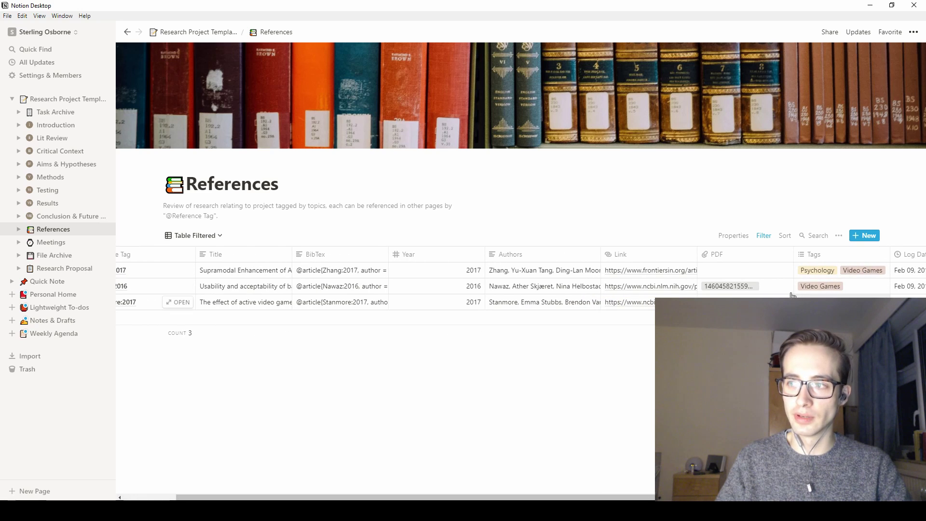
scroll(358, 272, left, 3)
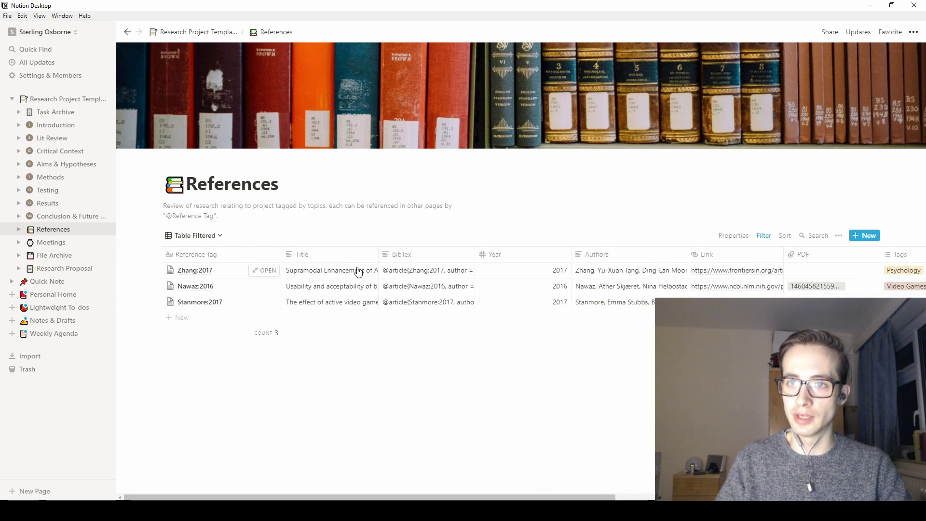
click(205, 236)
key(Return)
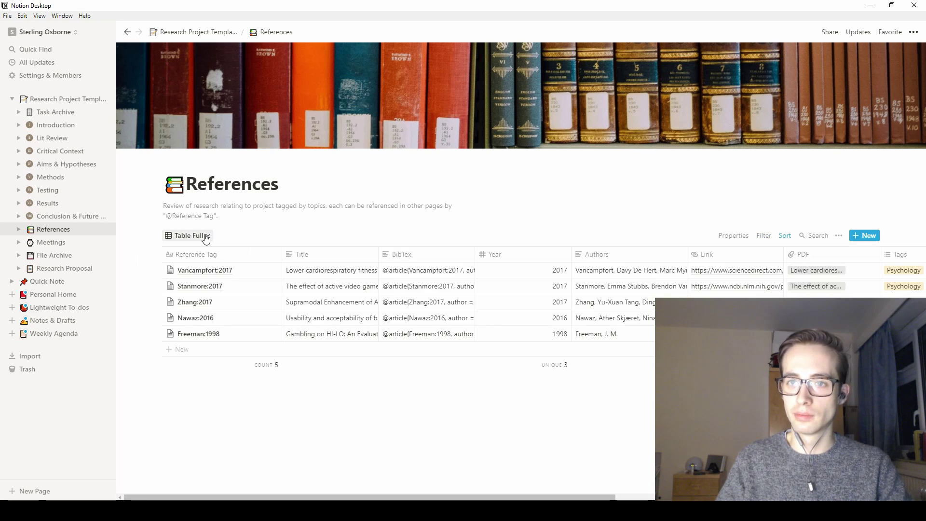
click(203, 237)
click(179, 328)
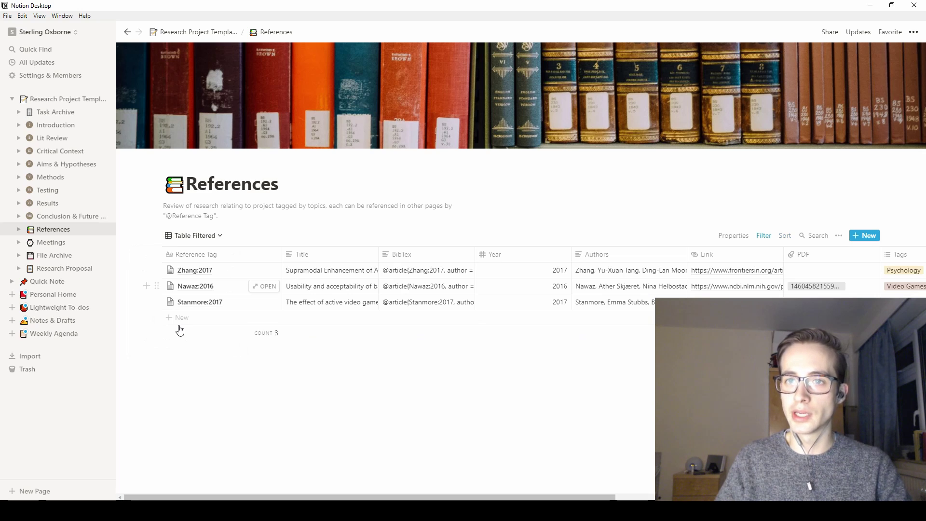
- Rename the Table Filtered view to 'Table Video Games', then switch back to Table Full
click(218, 242)
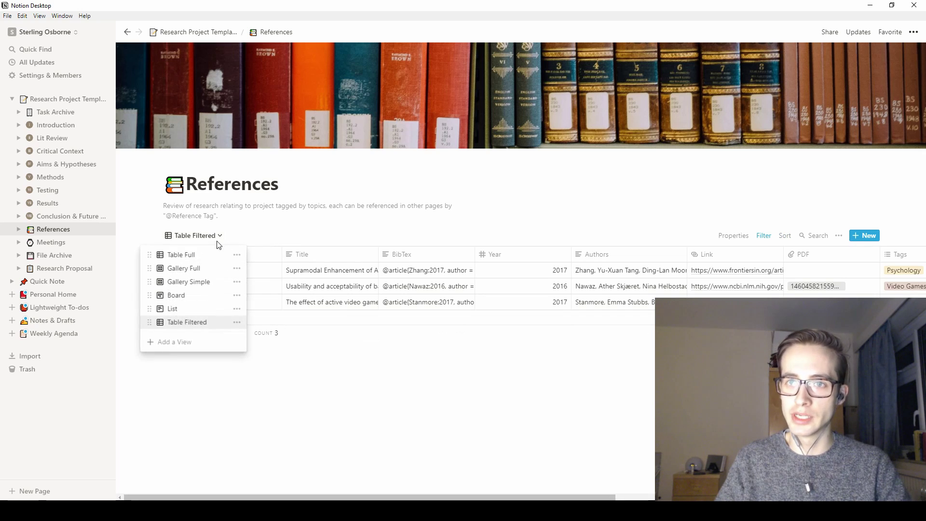
click(237, 323)
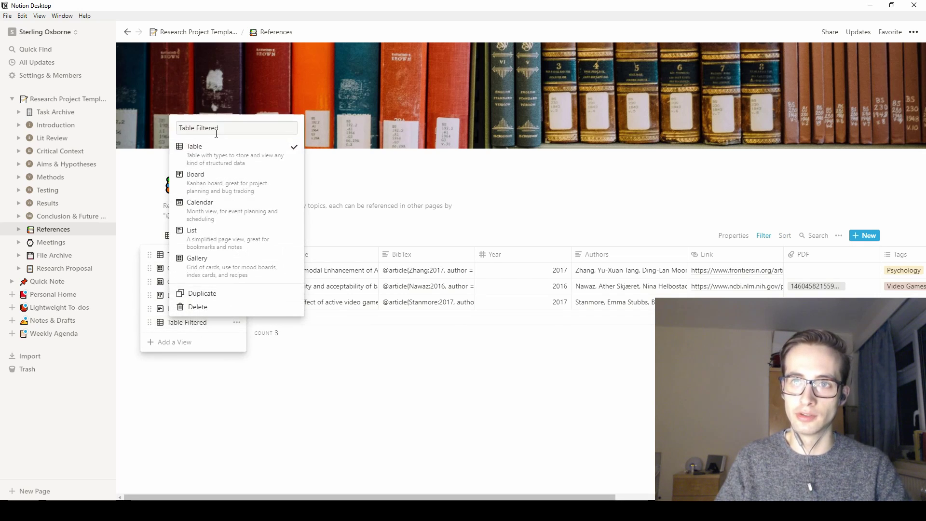
key(BackSpace)
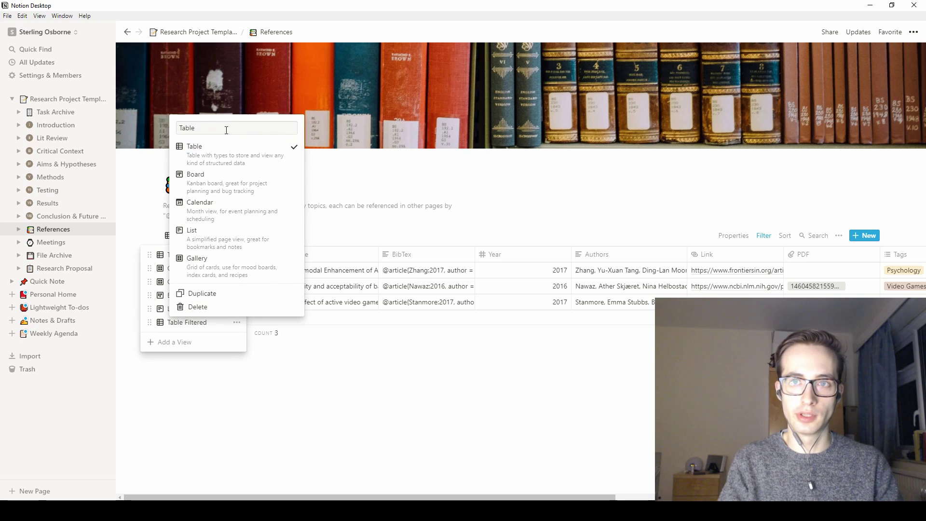
text(Video Games)
key(Return)
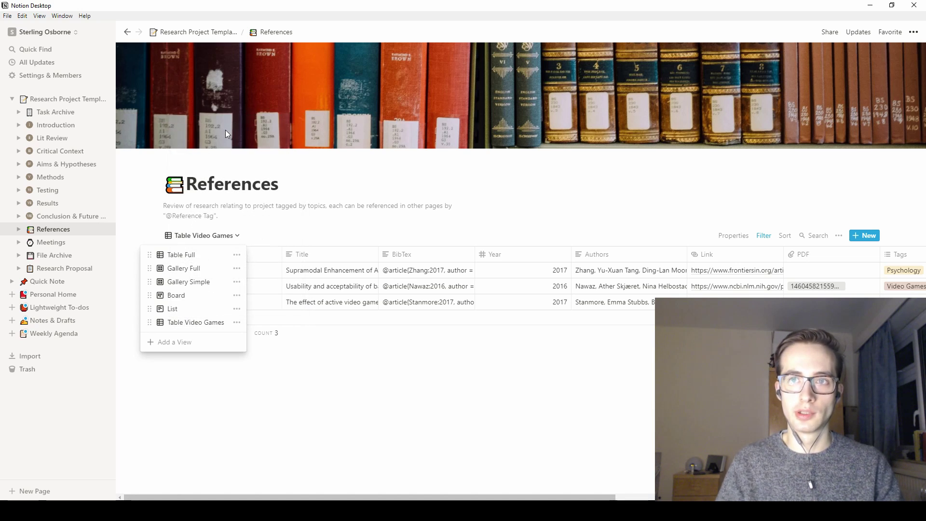
click(385, 382)
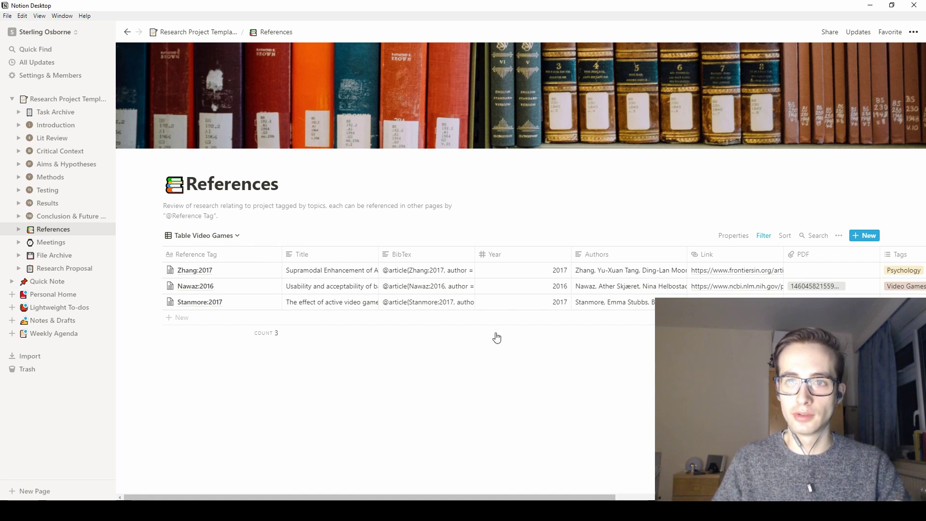
click(229, 236)
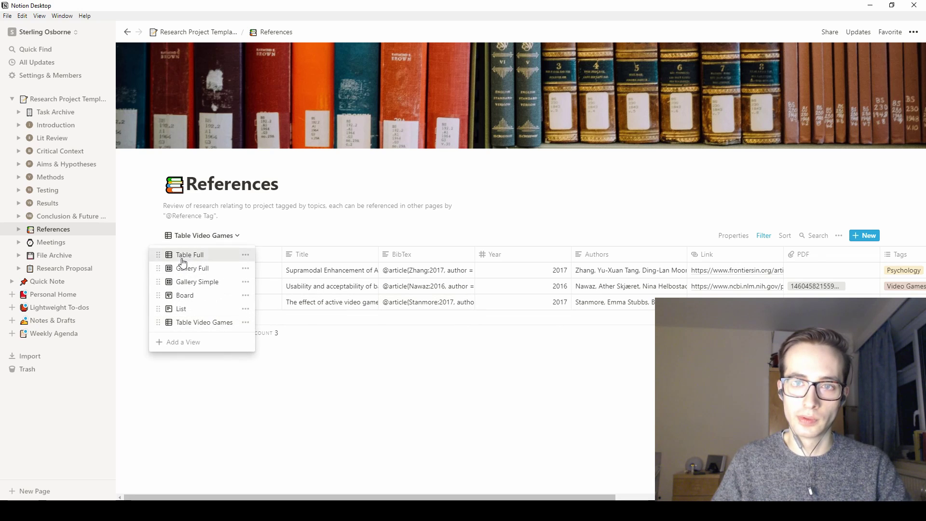
click(183, 255)
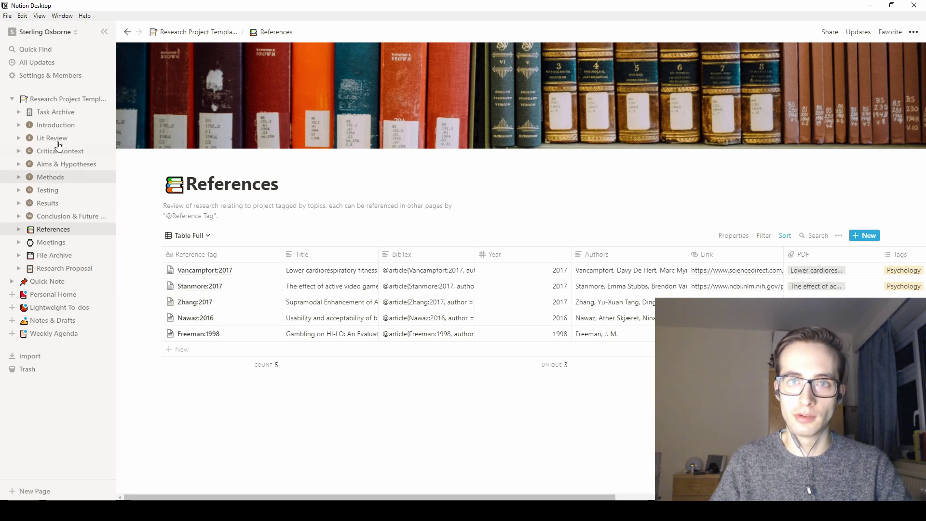
click(55, 125)
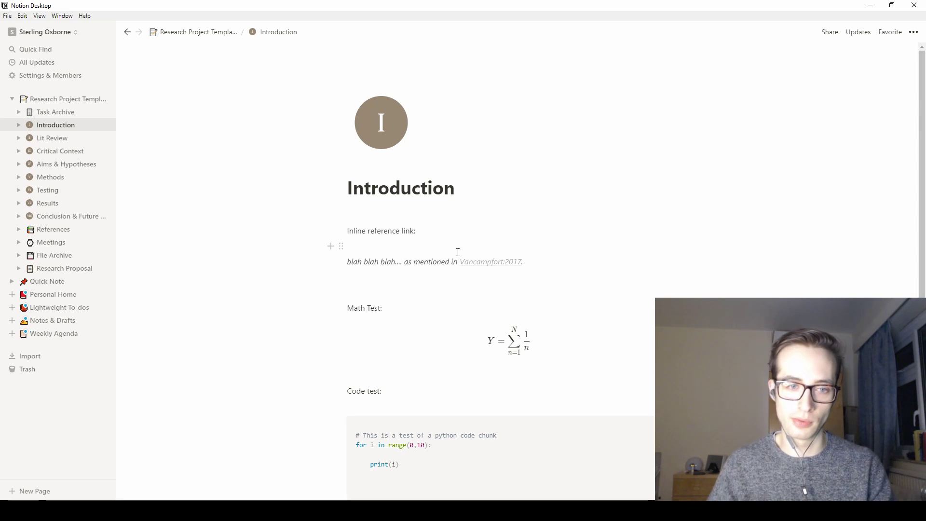
click(471, 280)
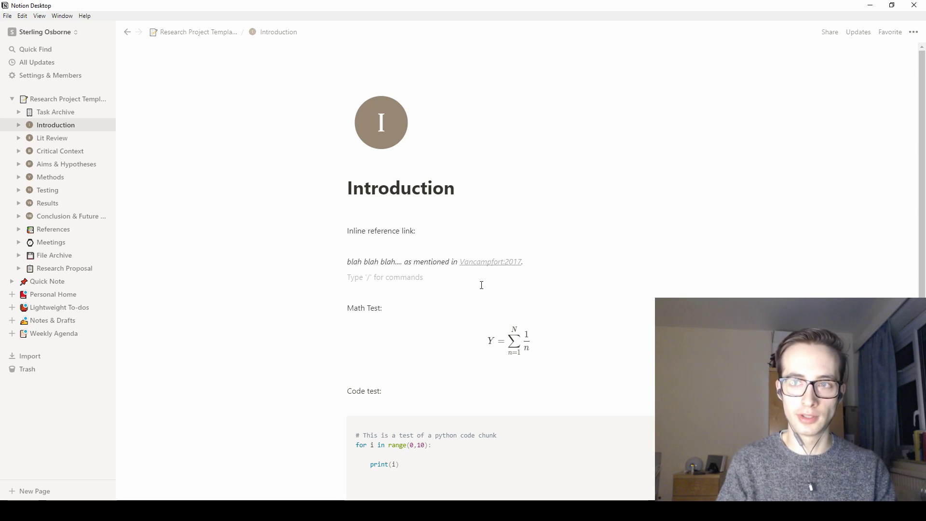
text(@)
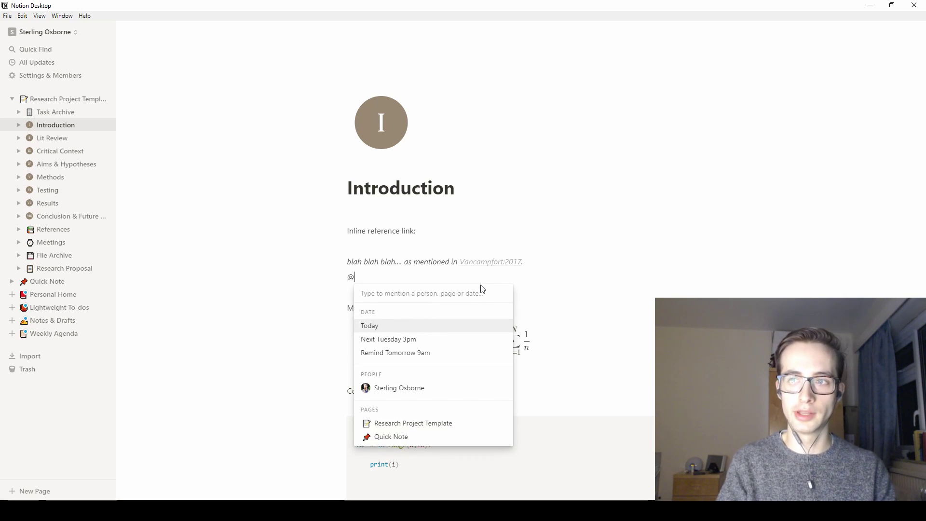
text(Va)
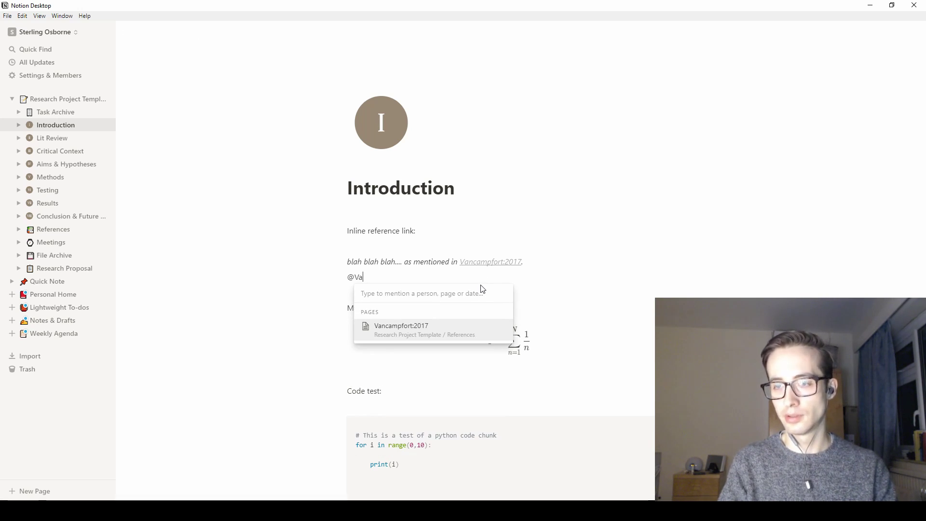
click(459, 327)
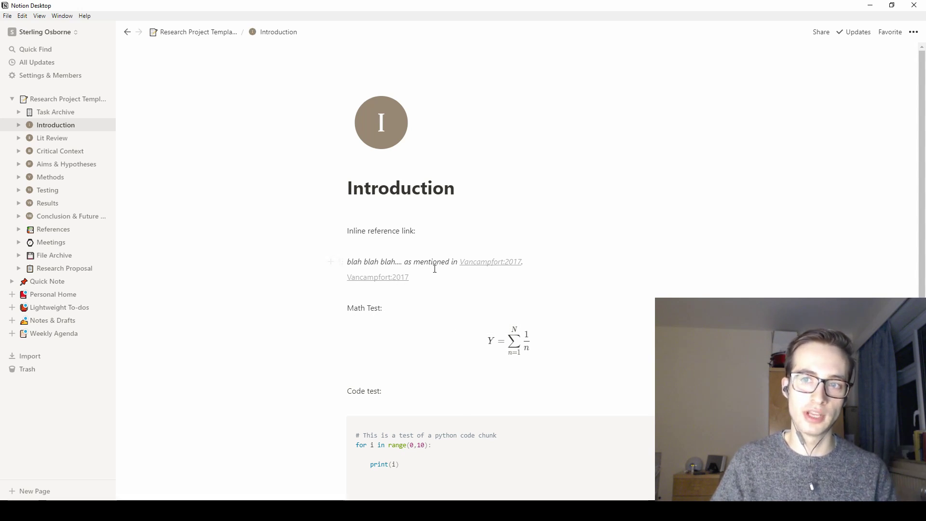
key(BackSpace)
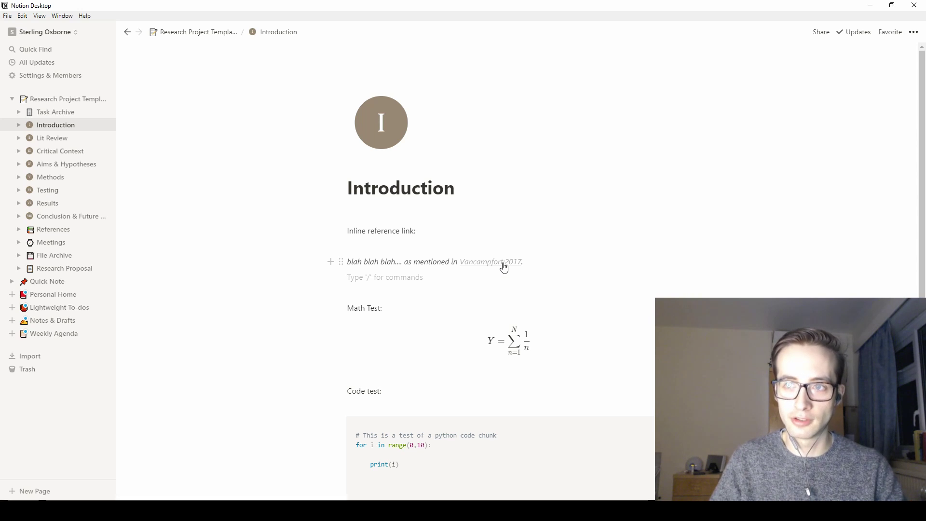
- Open the Vancampfort:2017 reference and add a 'Note' line below the Abstract reading 'This paper is about psychology'
click(504, 267)
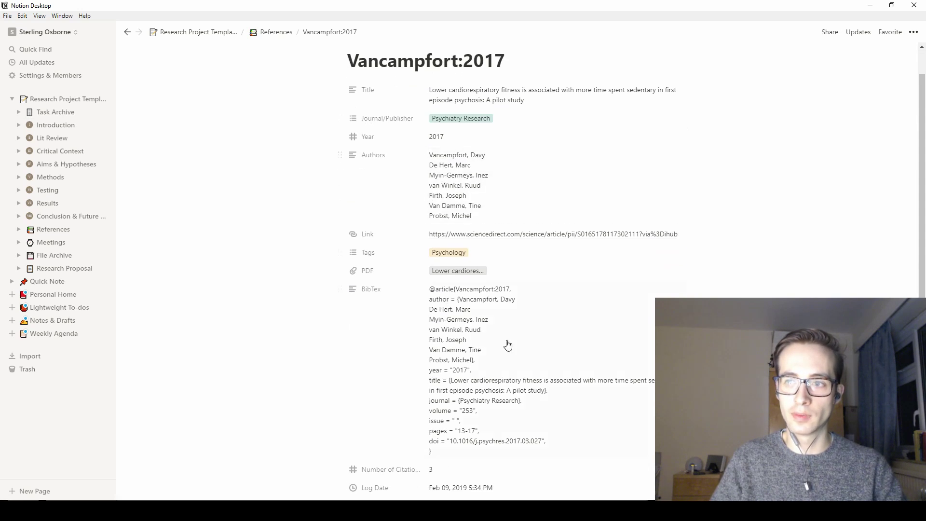
scroll(482, 289, down, 2)
scroll(472, 264, down, 8)
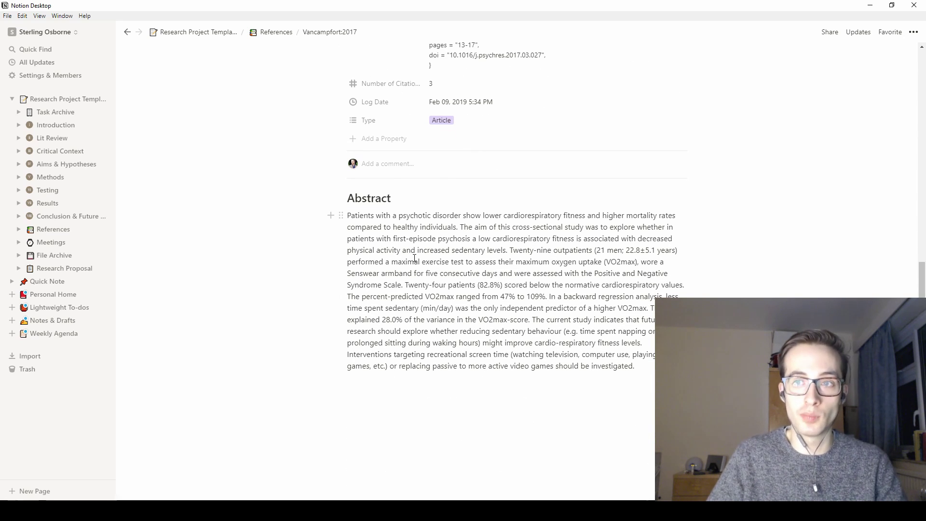
click(459, 409)
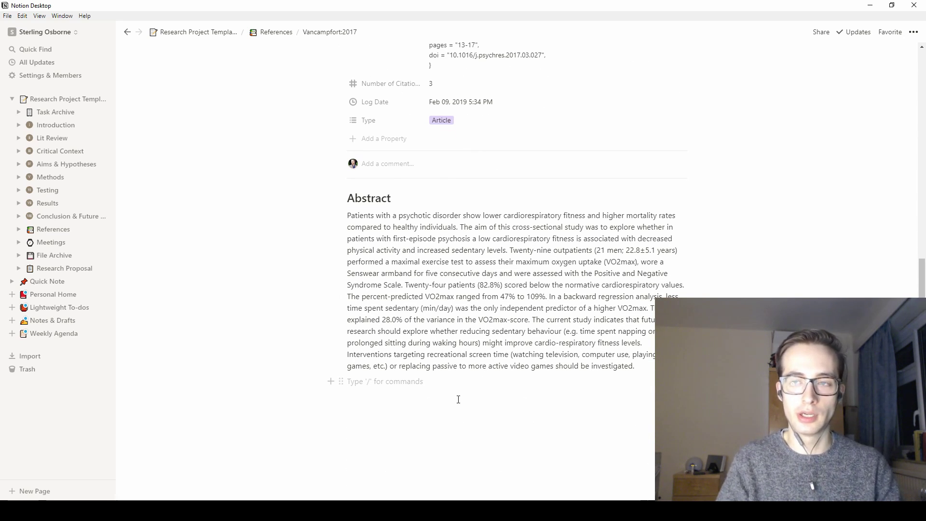
text(Note)
key(Return)
text(This paper is about psychology)
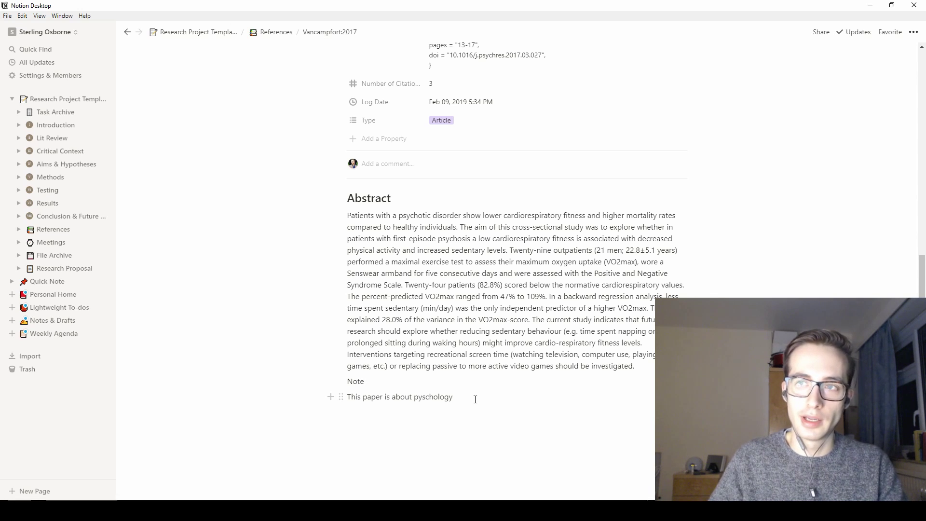
- Delete the Note heading and its sentence, then close the reference entry
scroll(470, 393, up, 10)
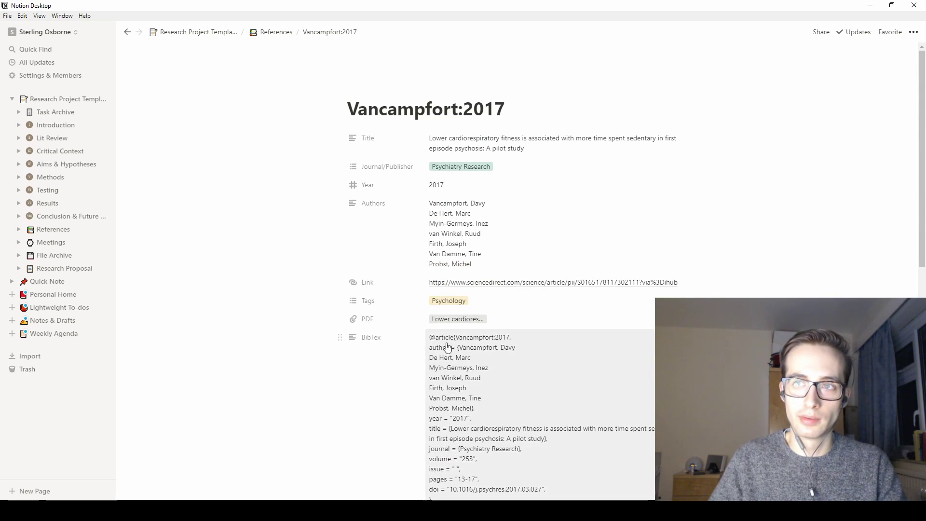
scroll(470, 393, down, 9)
drag(455, 399, 337, 392)
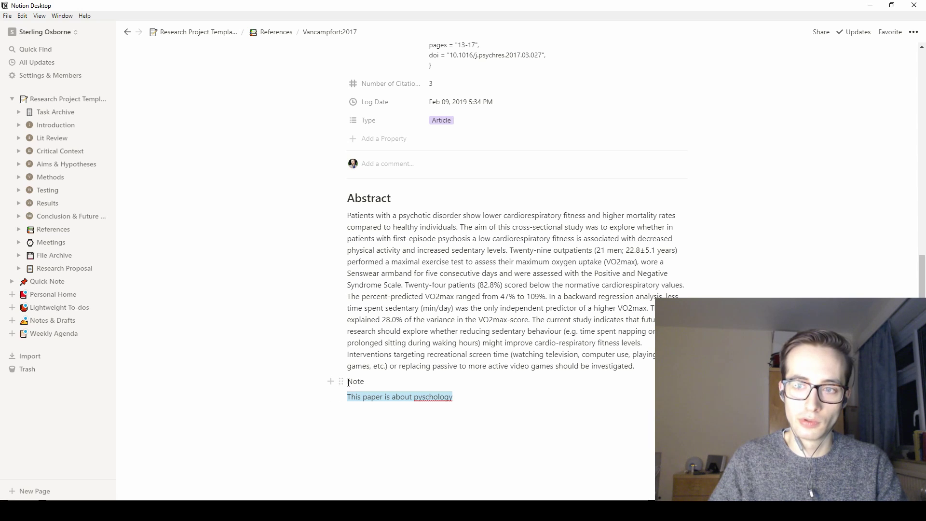
key(BackSpace)
key(Escape)
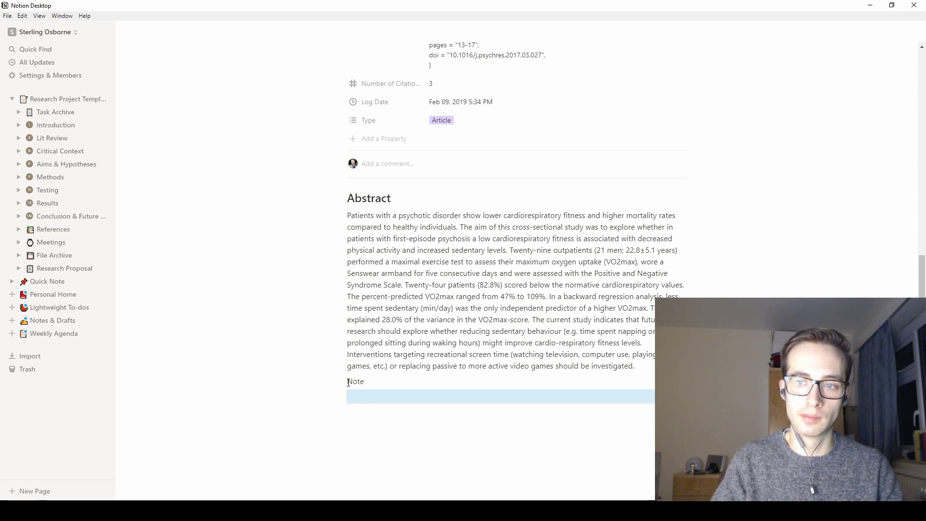
key(BackSpace)
click(300, 327)
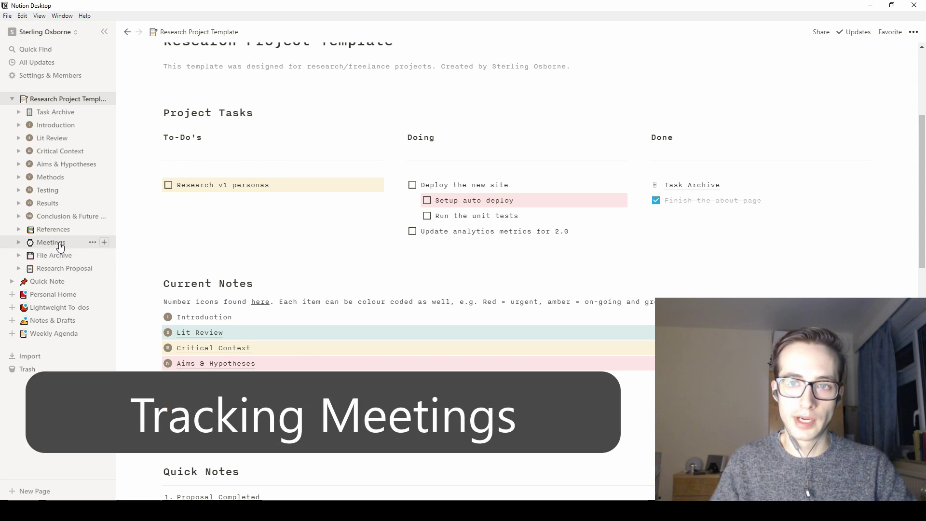
- Scroll down the template page to the Meetings calendar showing the January 2019 meetings
scroll(219, 289, down, 3)
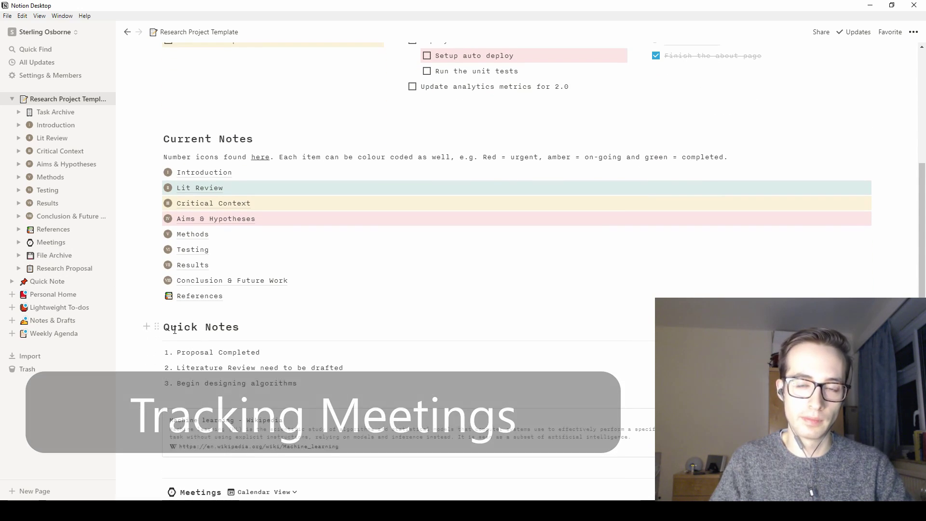
scroll(174, 330, down, 2)
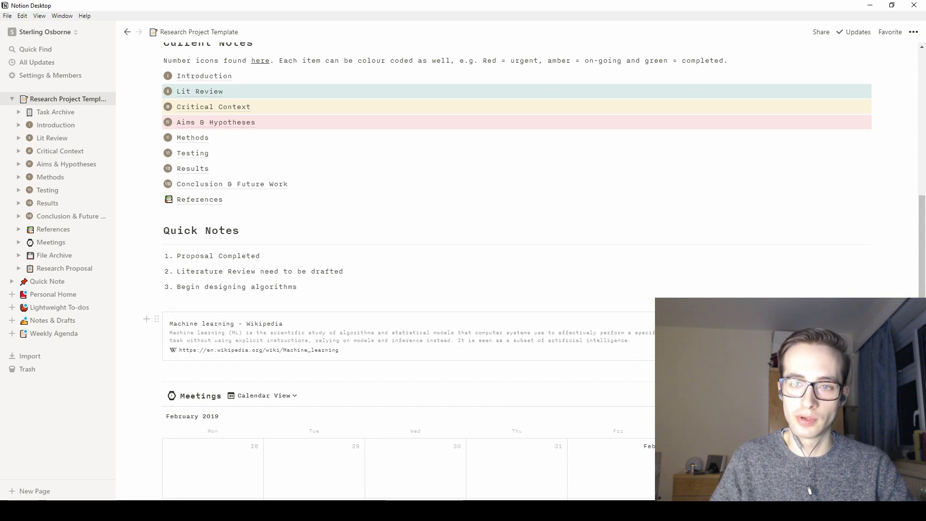
scroll(496, 335, down, 3)
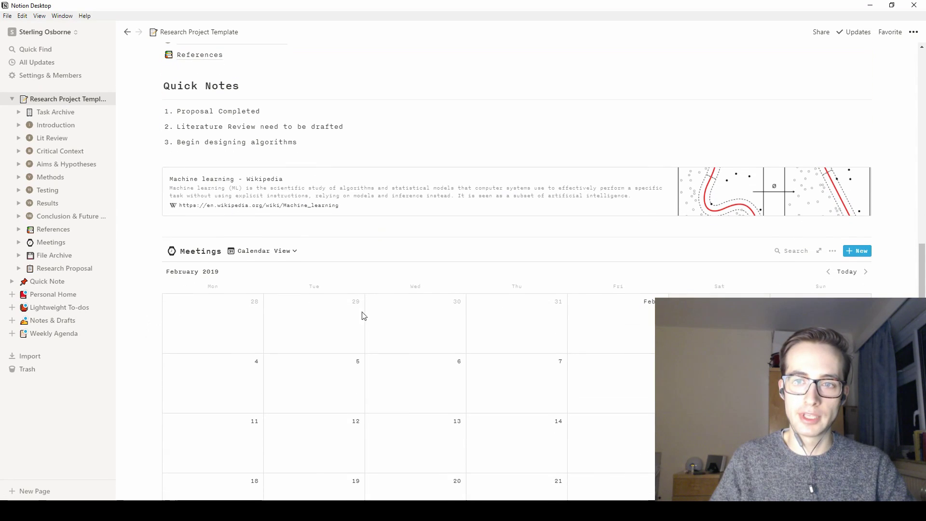
scroll(319, 255, down, 3)
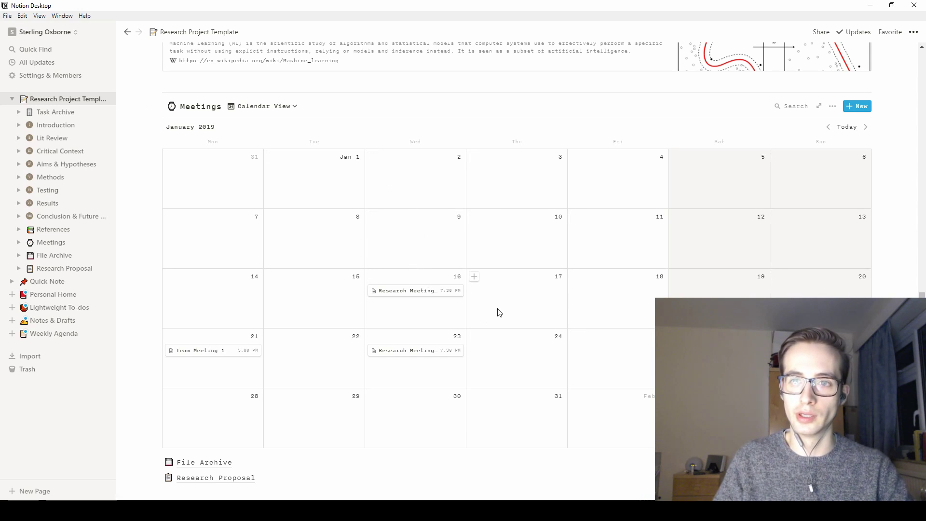
- Switch the Meetings database from Calendar View to Table view
click(285, 106)
click(256, 139)
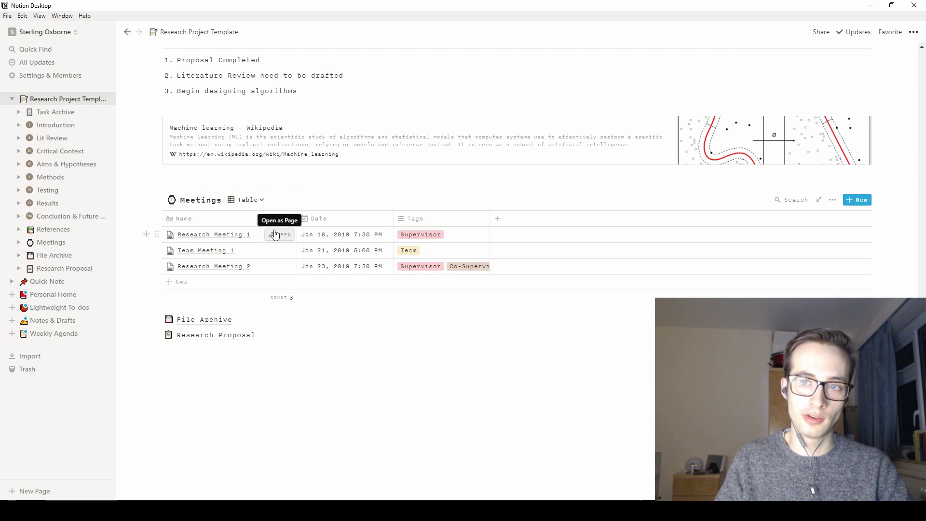
- Review Research Meeting 1's bullet-point notes, then open the Team Meeting 1 entry with its minutes
click(275, 235)
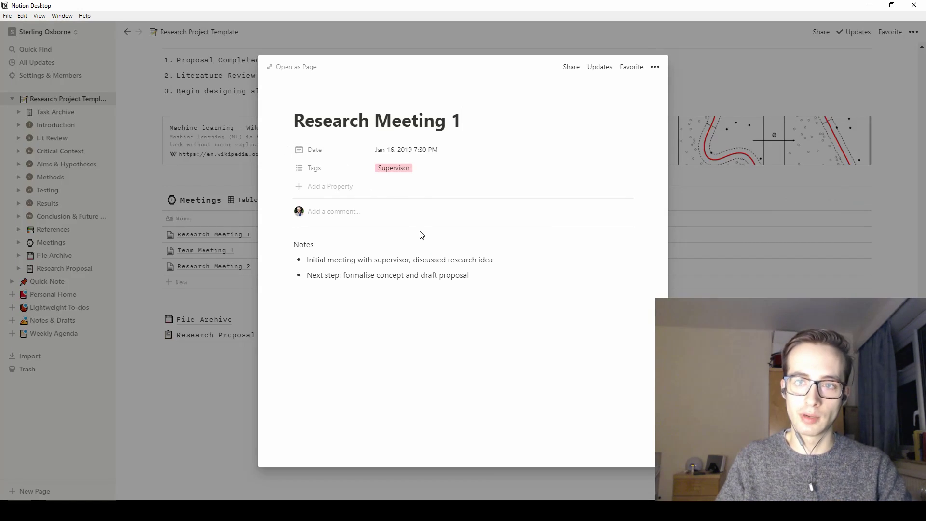
drag(437, 288, 282, 249)
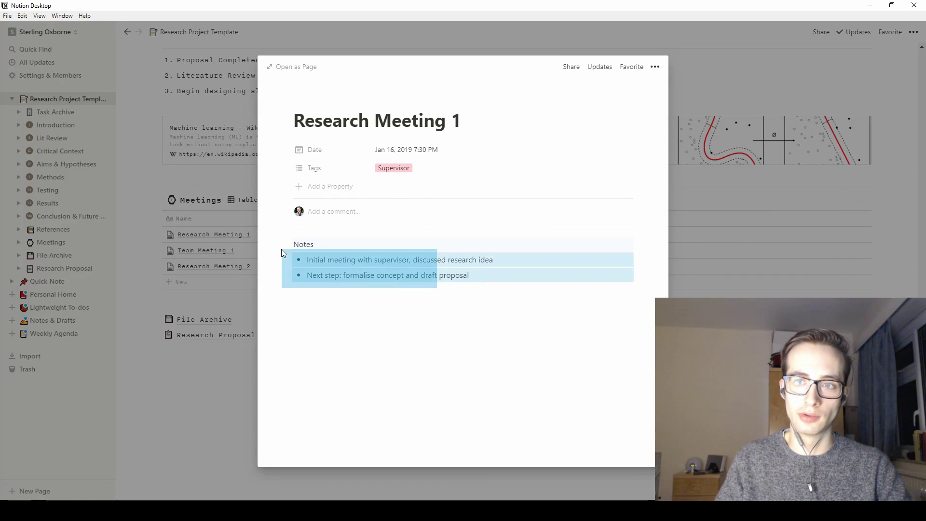
click(370, 306)
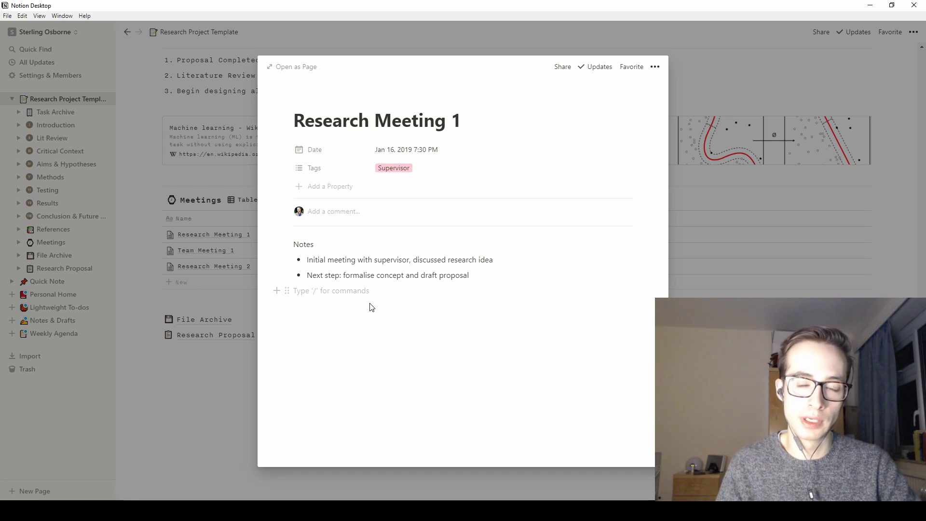
key(Escape)
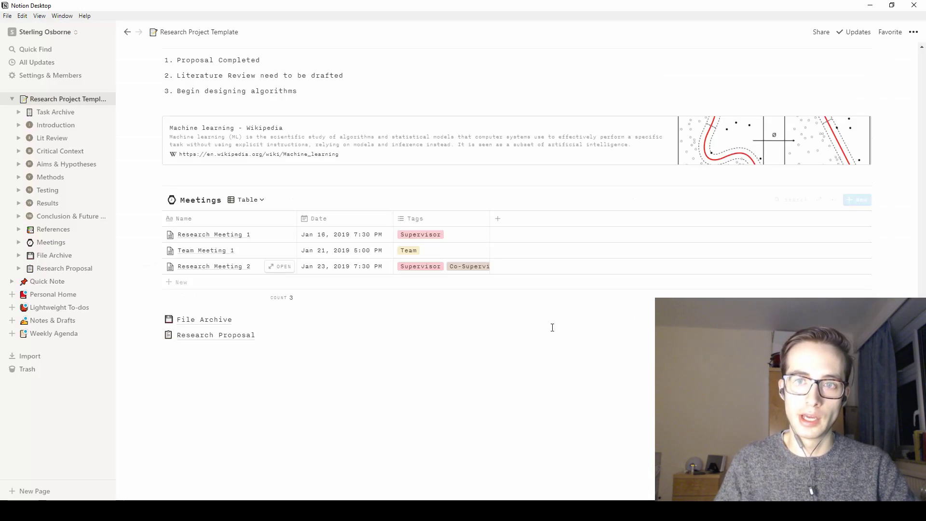
click(278, 252)
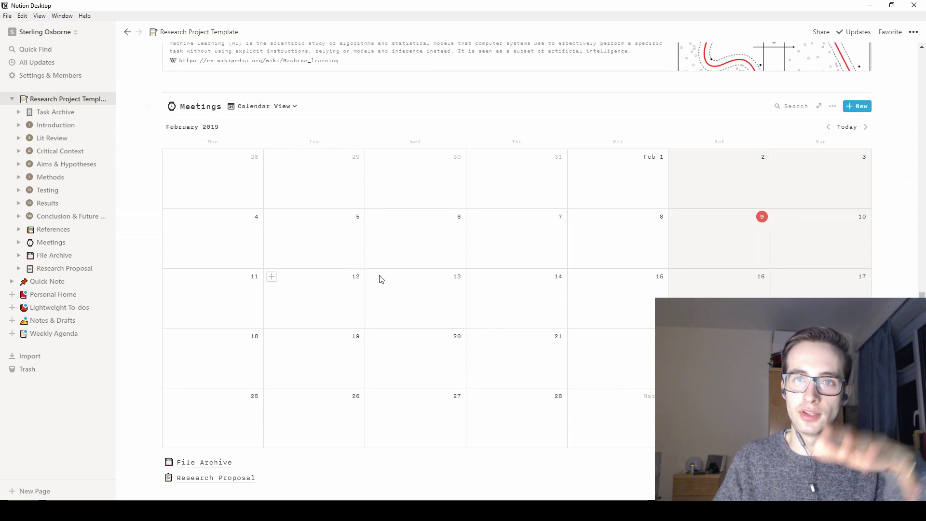
- Visit the Meetings page, then return to the Research Project Template page's Current Notes
click(55, 245)
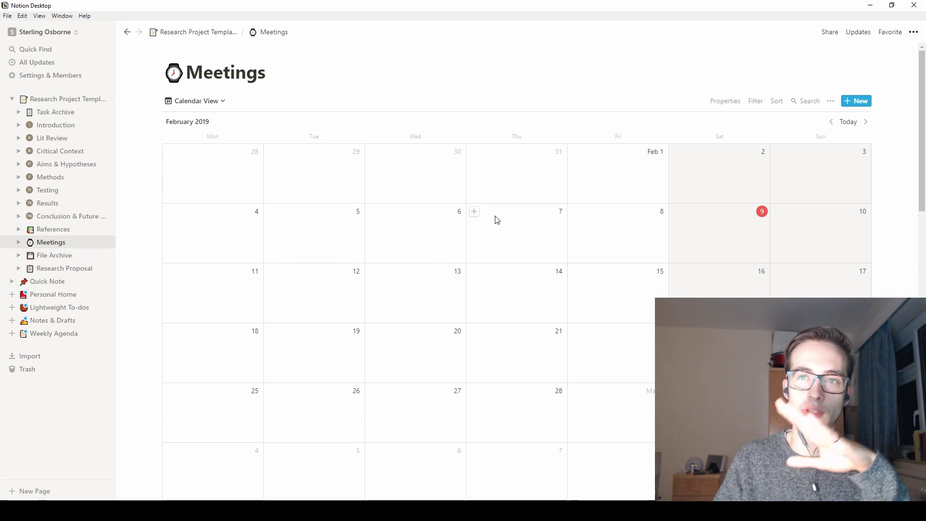
click(70, 100)
scroll(296, 332, down, 12)
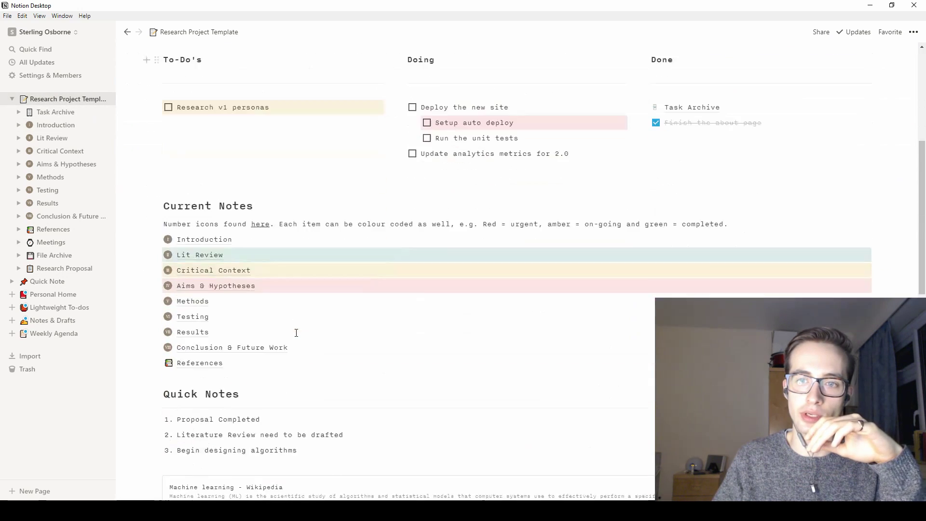
scroll(296, 336, up, 3)
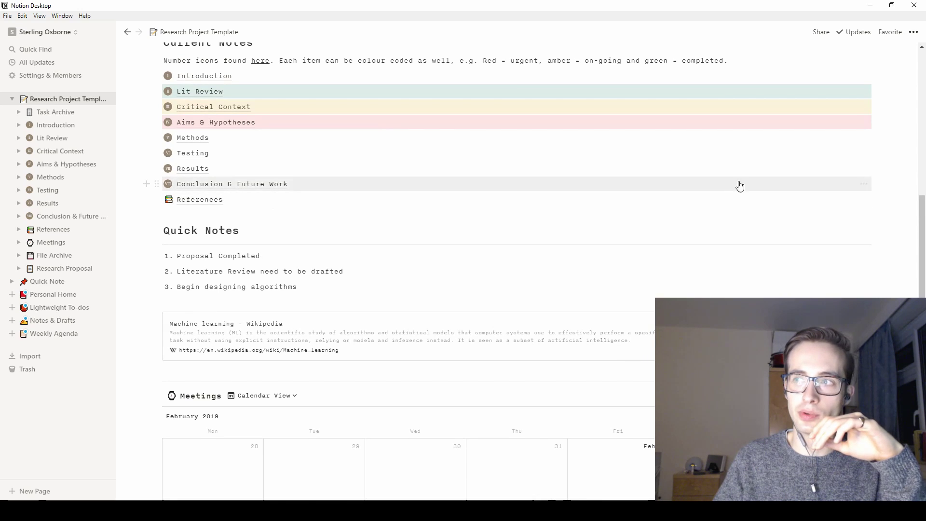
- Turn the References link into an inline database, then undo it back to a page link
click(865, 200)
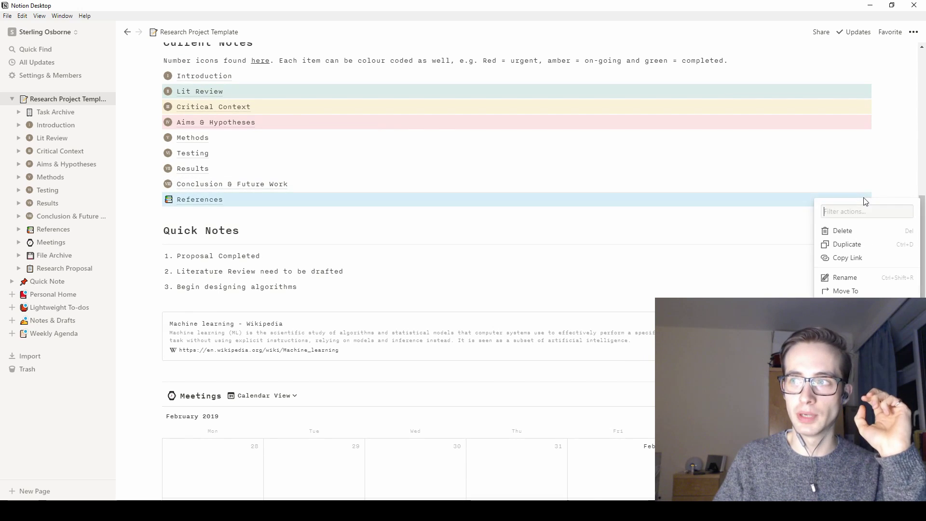
click(846, 305)
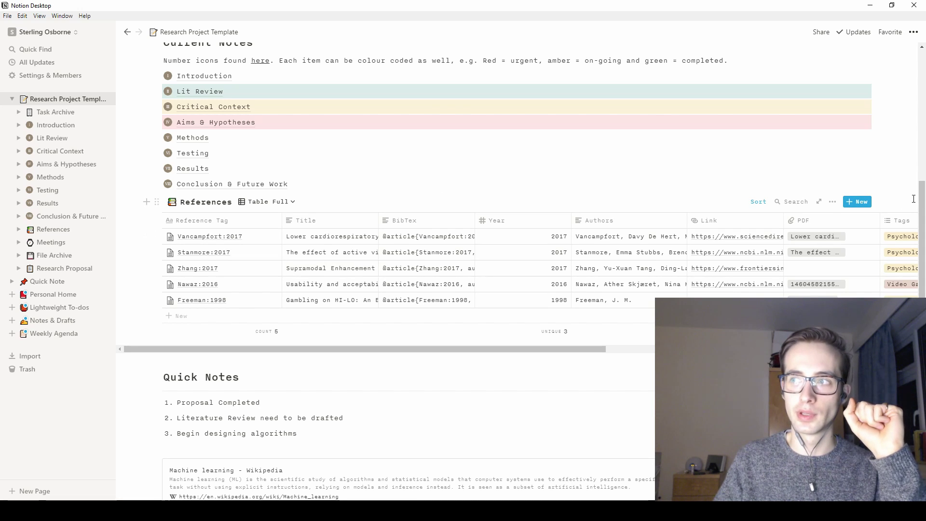
click(832, 202)
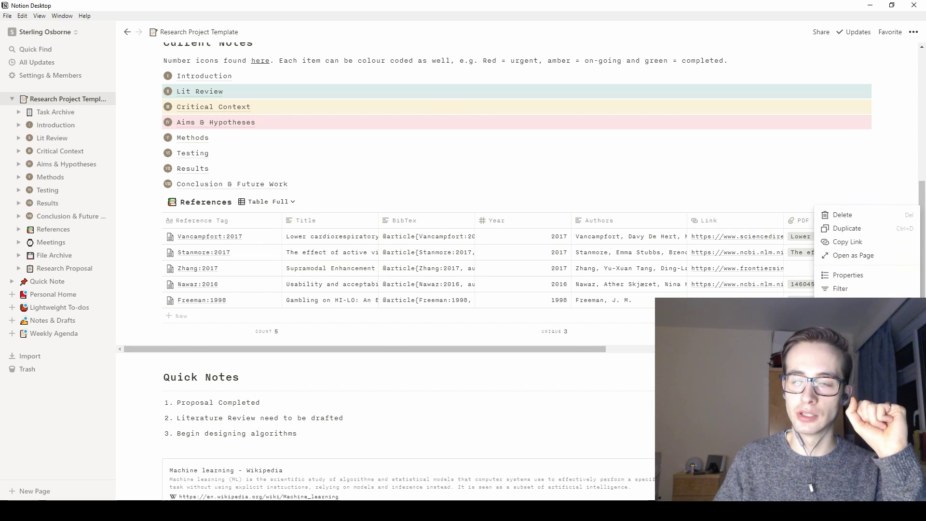
key(ctrl+z)
- Switch the embedded Meetings database to the Table view
scroll(268, 256, down, 8)
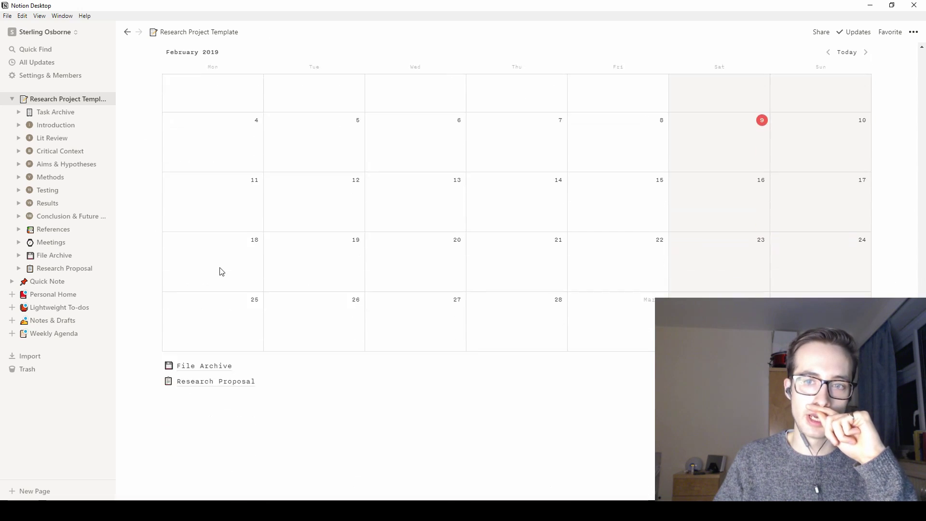
scroll(258, 158, up, 2)
click(268, 106)
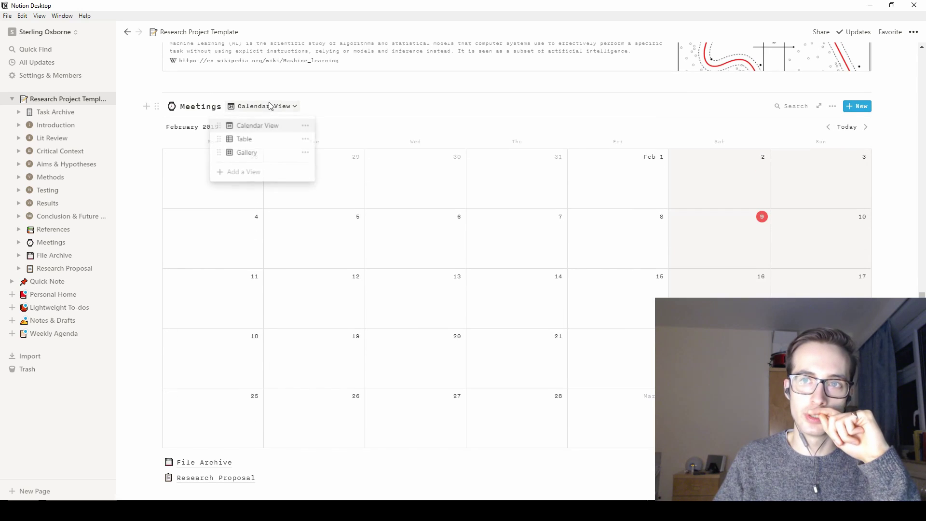
click(245, 139)
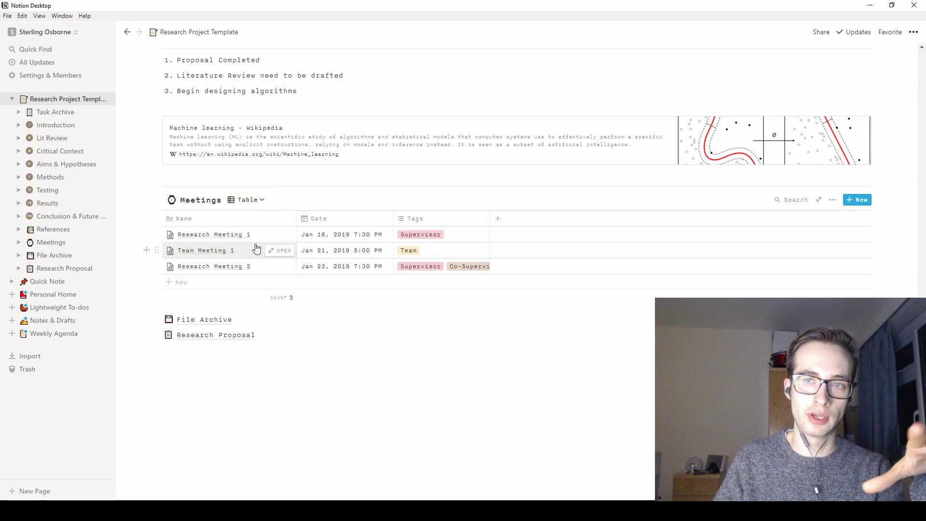
scroll(256, 249, up, 3)
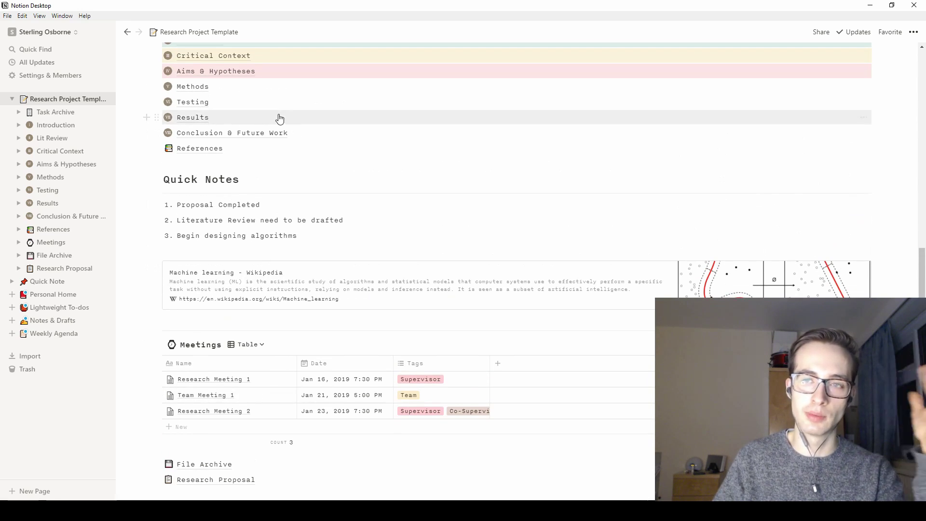
scroll(221, 456, down, 2)
click(210, 449)
text(@)
key(BackSpace)
key(Return)
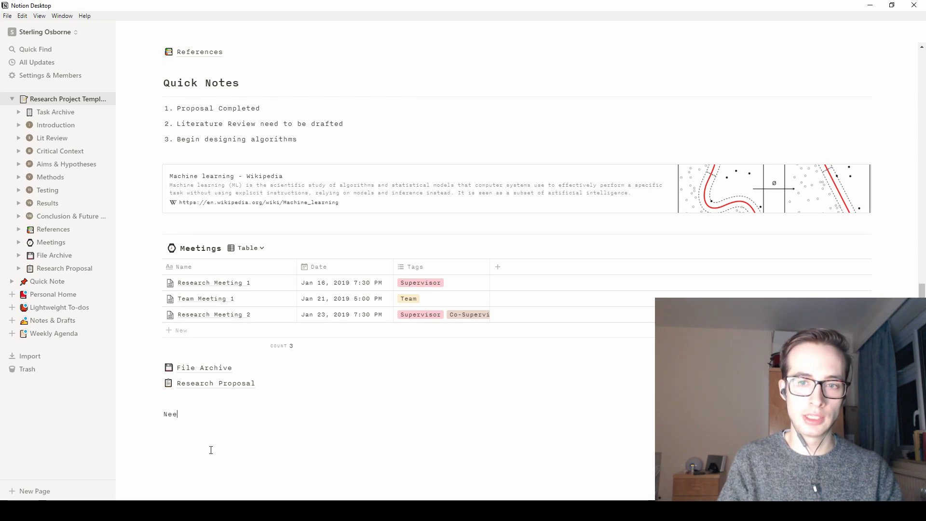
text(d to finish this project because of discussion from @)
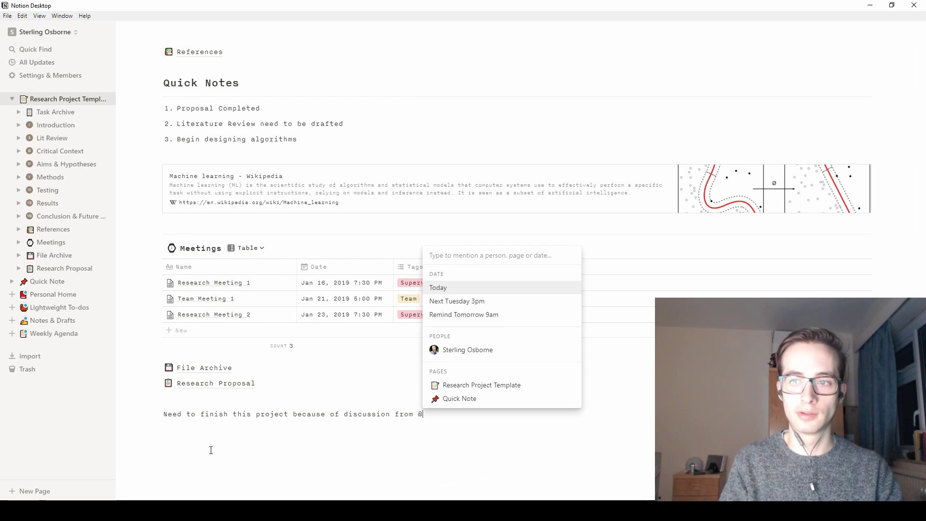
text(Research Meet)
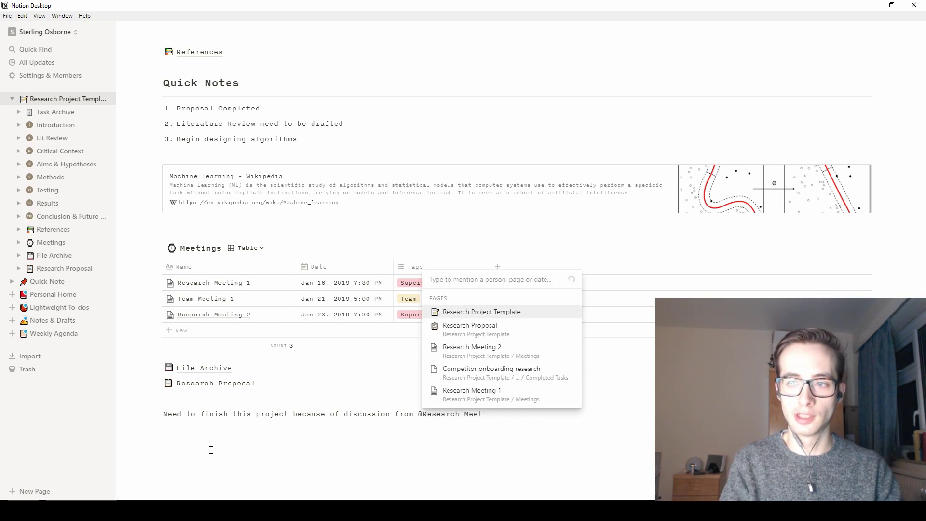
- Complete the mention with Research Meeting 2, follow it, and return to the template page
click(457, 375)
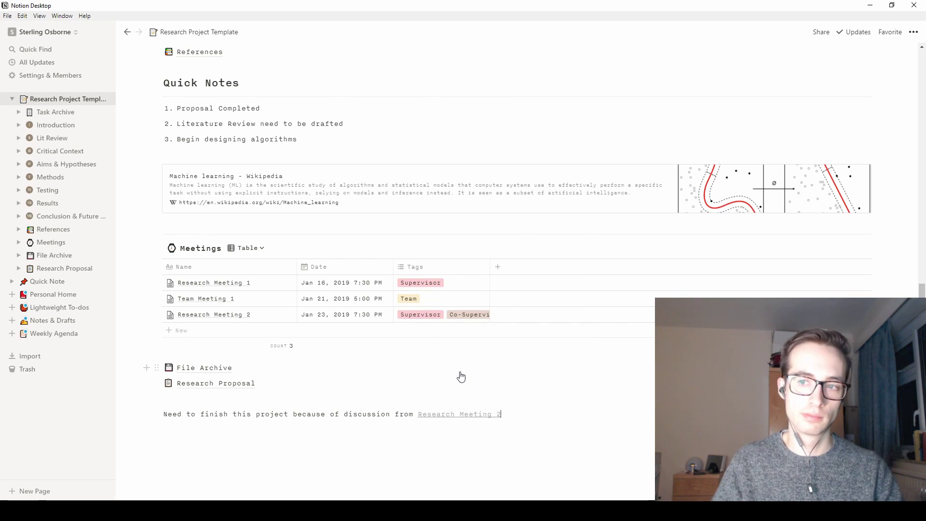
click(462, 416)
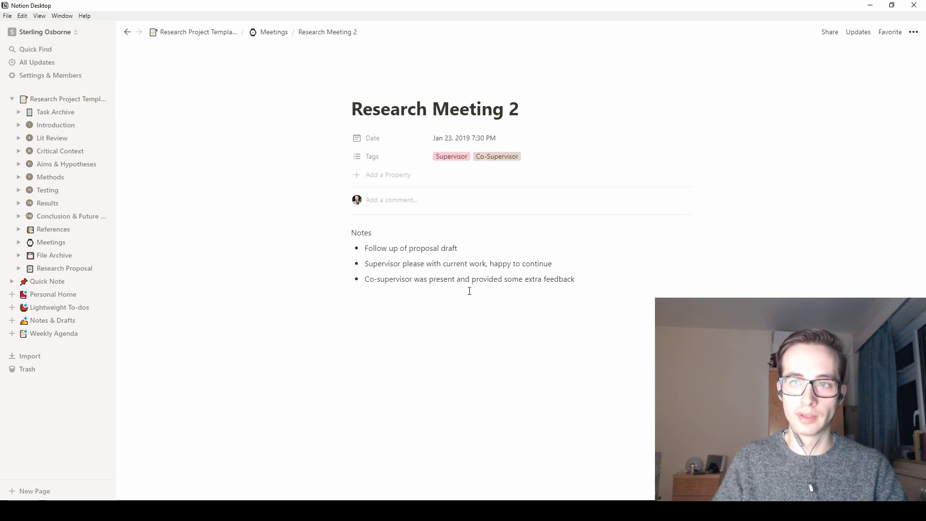
click(126, 33)
- Delete the Research Meeting 2 note line and the empty block below it
click(224, 471)
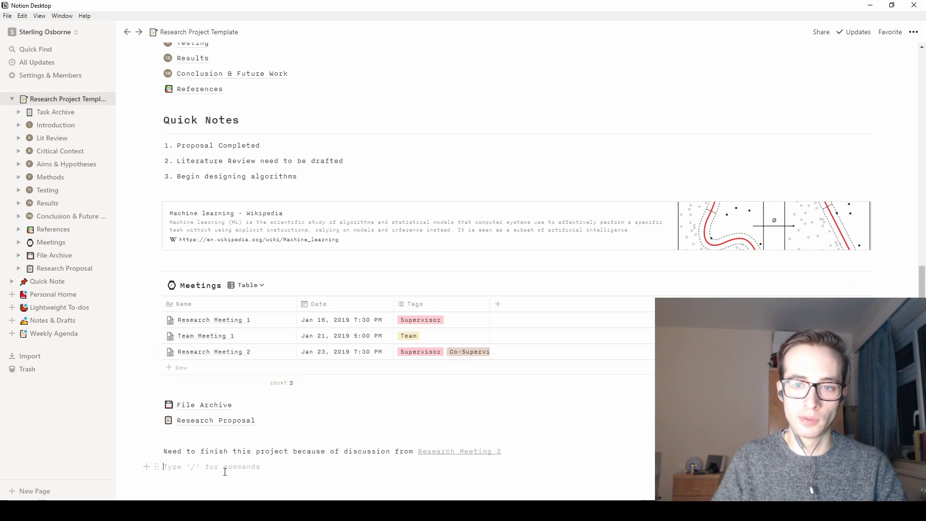
drag(224, 471, 142, 440)
key(BackSpace)
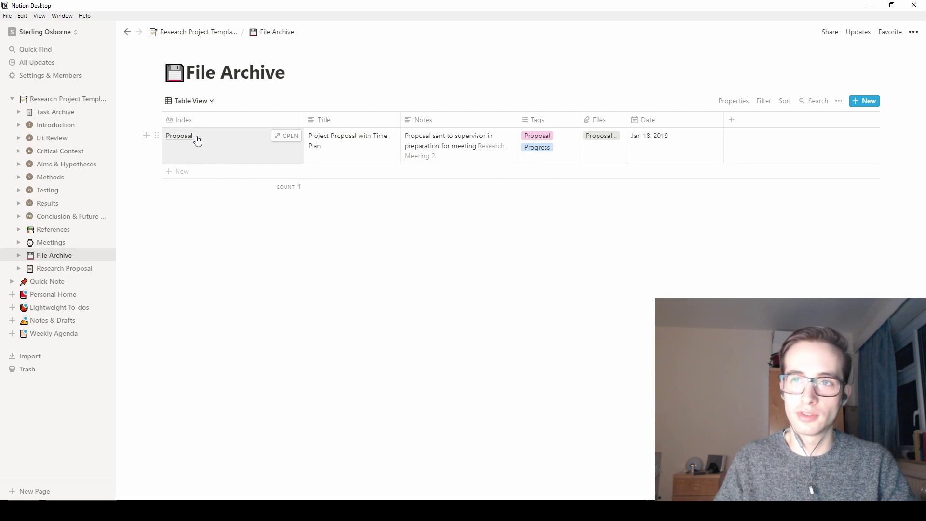
- Preview the File Archive's Proposal entry, then open the Research Proposal page
click(296, 139)
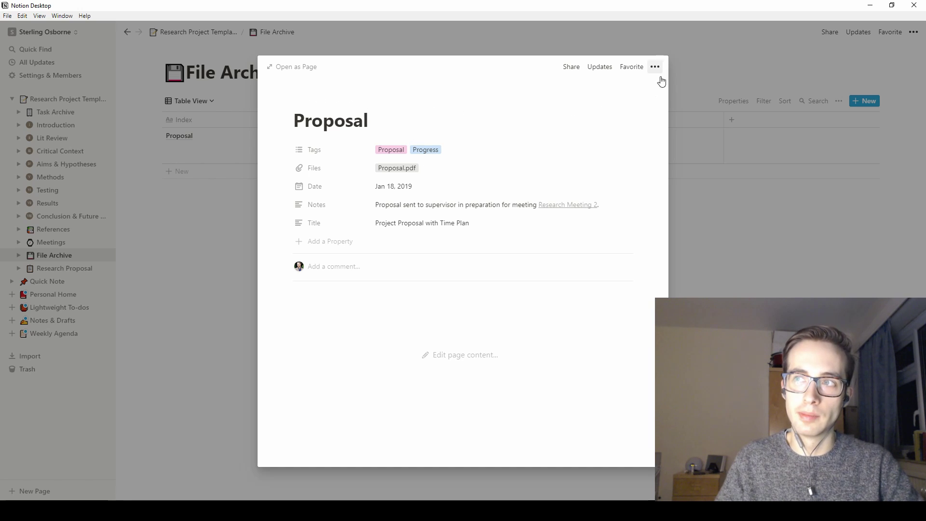
key(Escape)
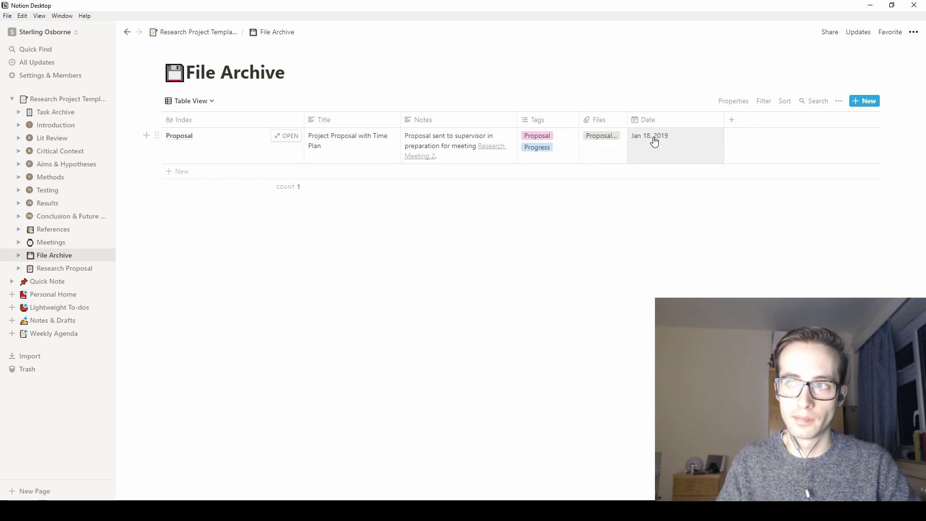
click(67, 271)
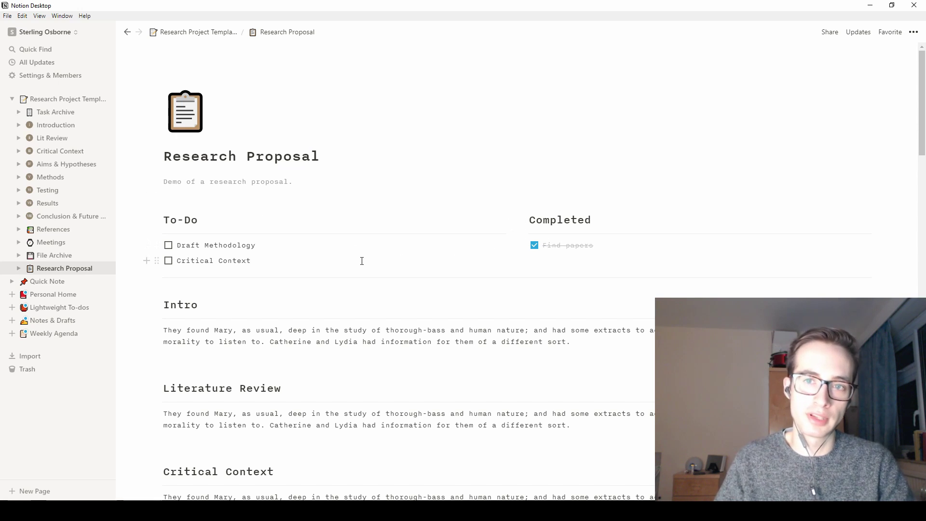
- Scroll down the Research Proposal page, check the linked References database, and come back
scroll(313, 264, down, 2)
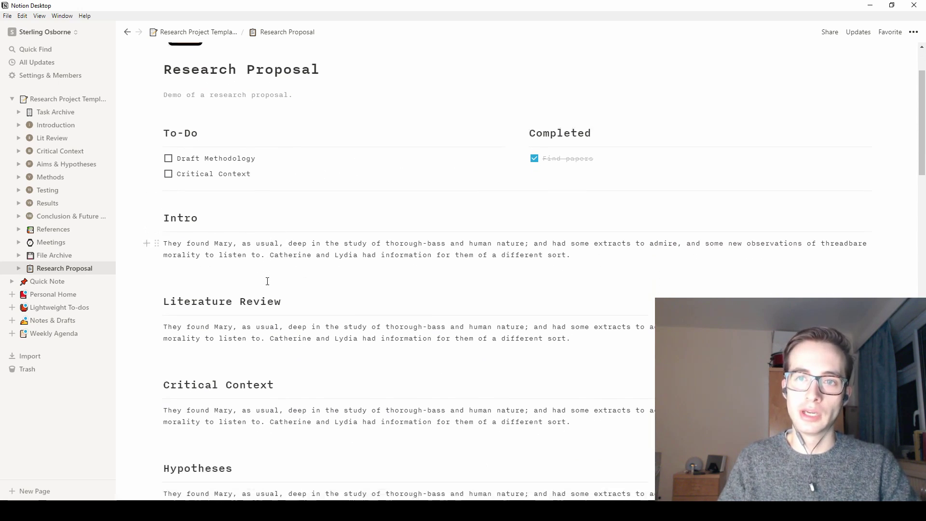
scroll(197, 227, down, 5)
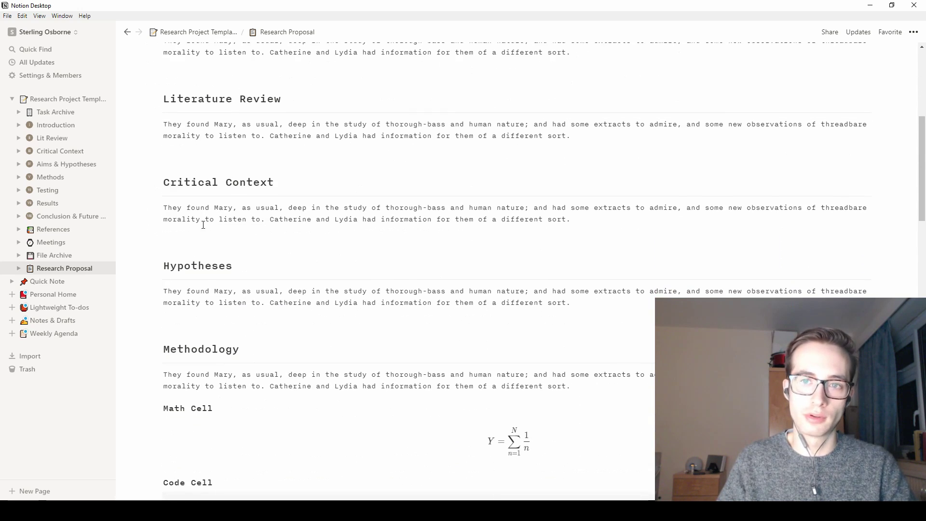
scroll(261, 254, down, 2)
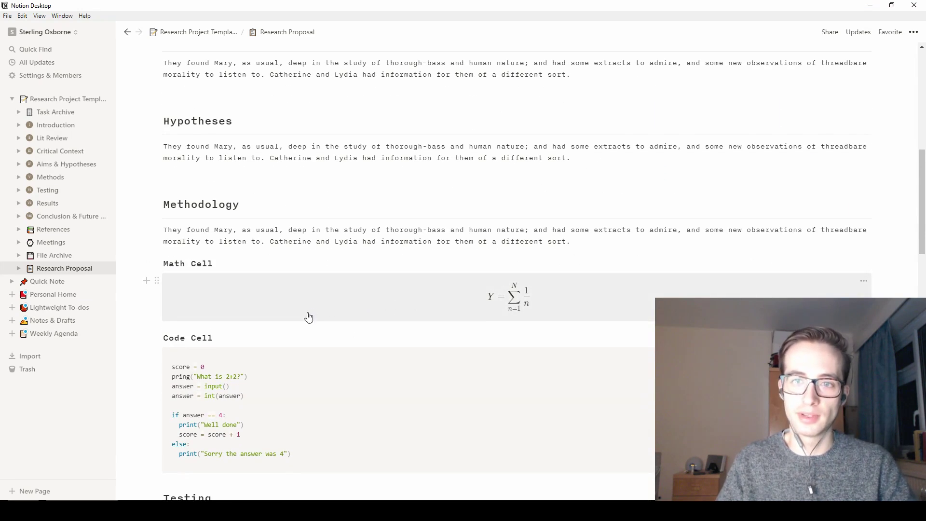
scroll(271, 345, down, 3)
scroll(271, 342, down, 7)
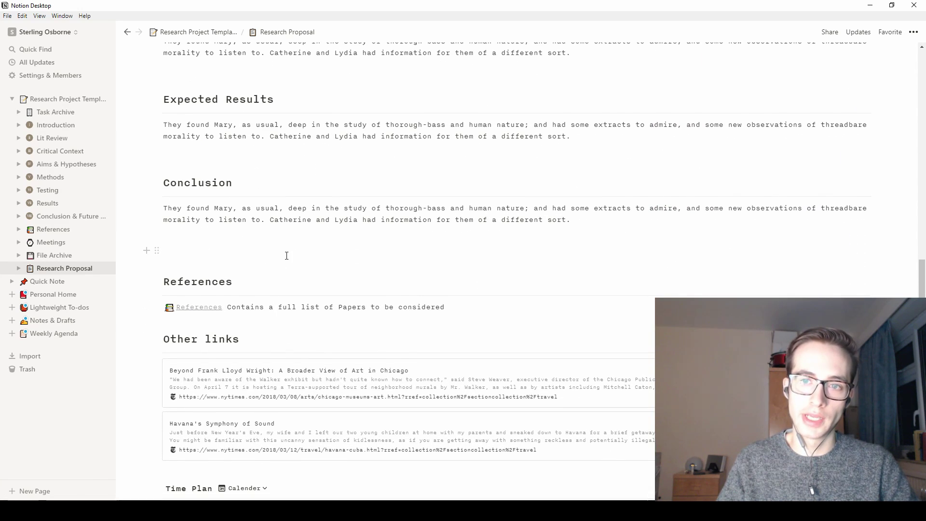
scroll(287, 258, down, 2)
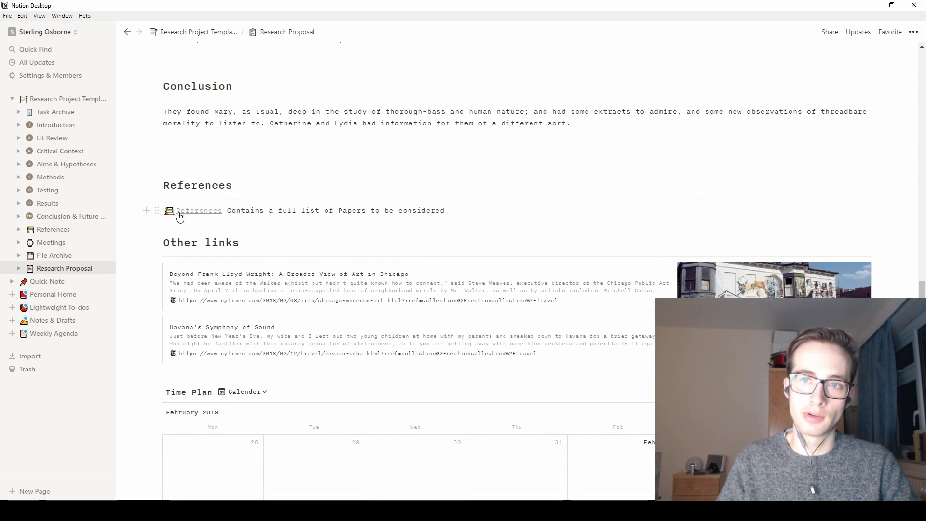
click(199, 209)
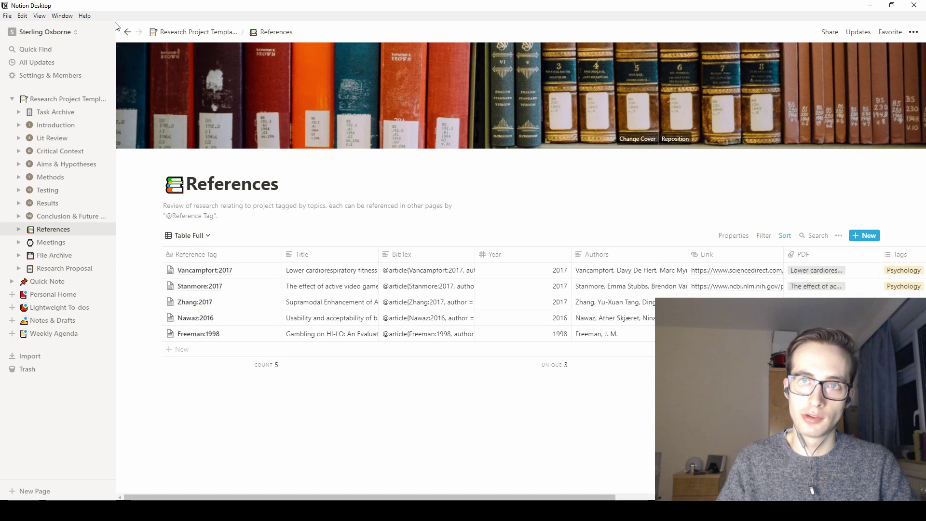
click(126, 32)
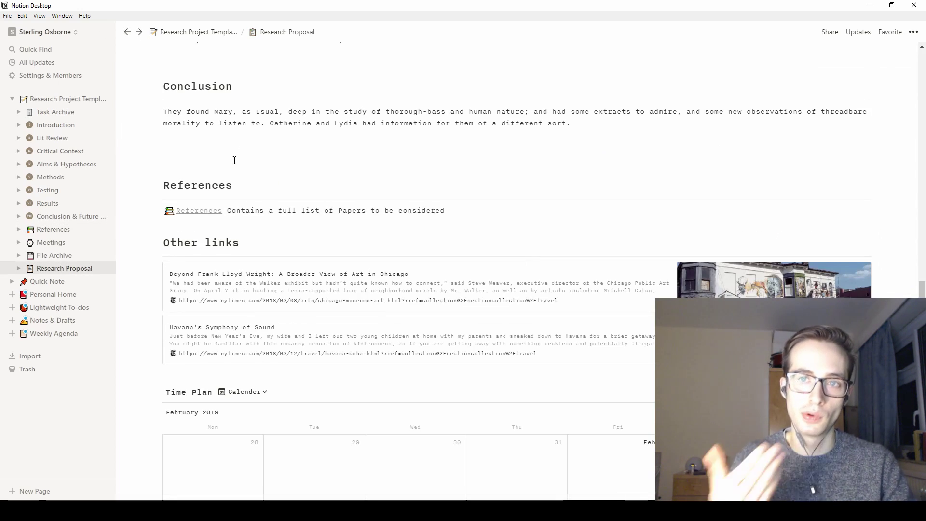
- Scroll down to bring the February 2019 Time Plan calendar fully into view
scroll(237, 167, down, 3)
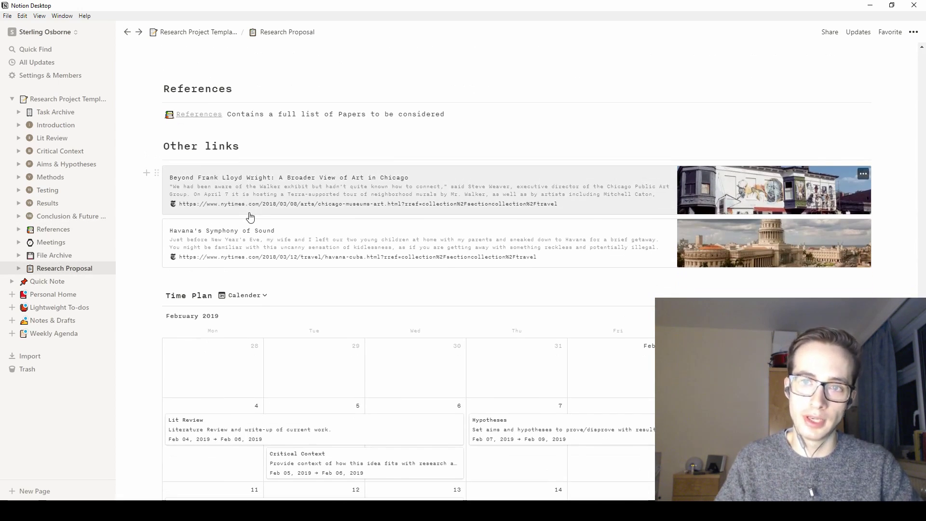
scroll(266, 213, down, 2)
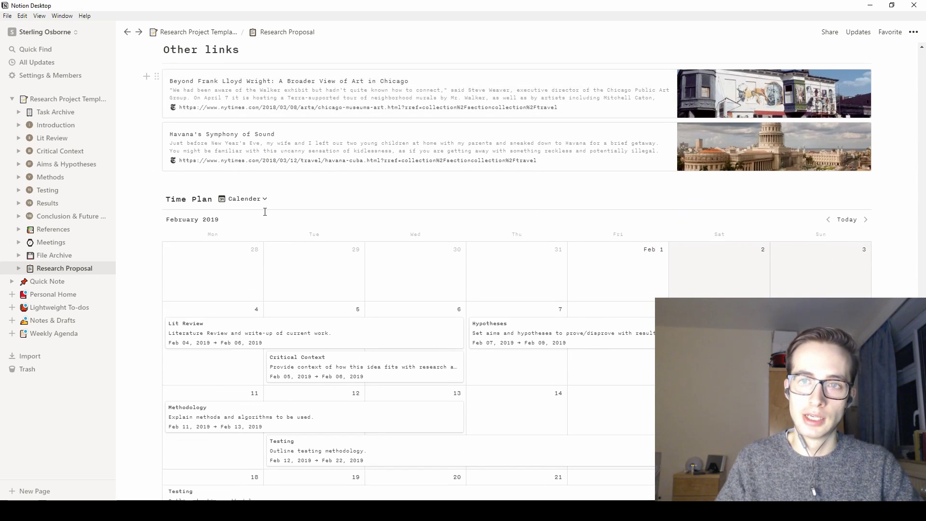
scroll(271, 209, down, 3)
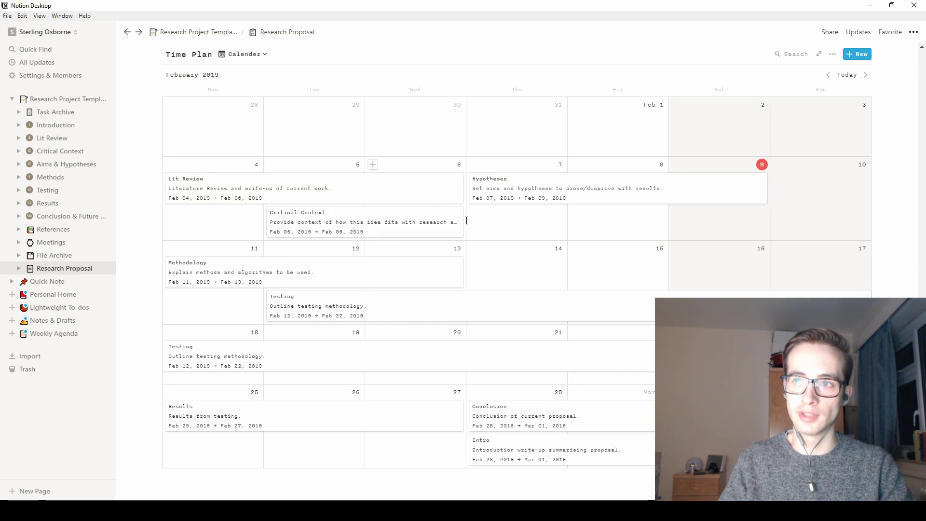
drag(463, 218, 578, 222)
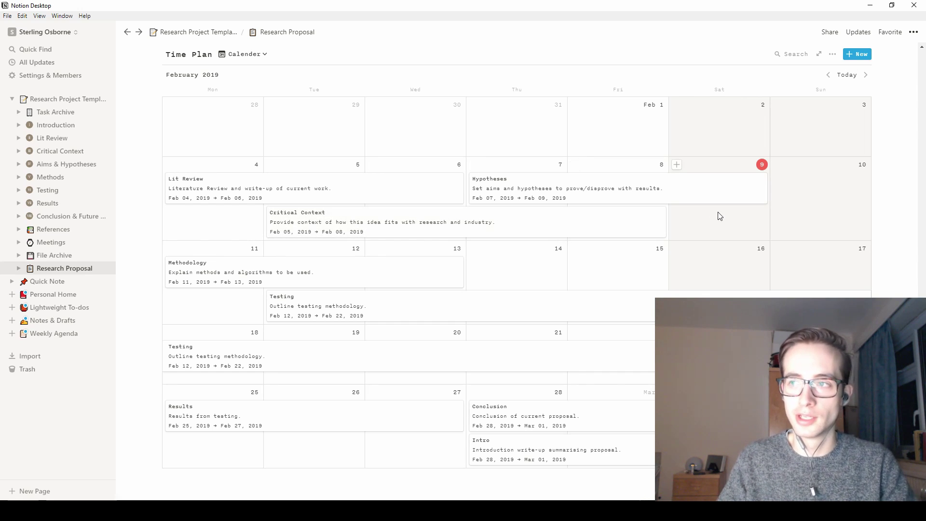
drag(661, 221, 448, 215)
scroll(318, 190, down, 3)
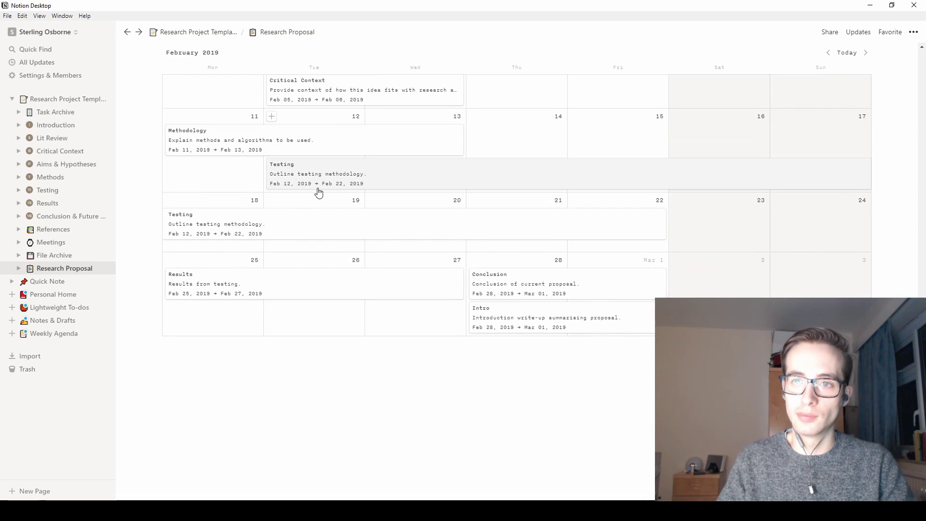
scroll(249, 232, up, 5)
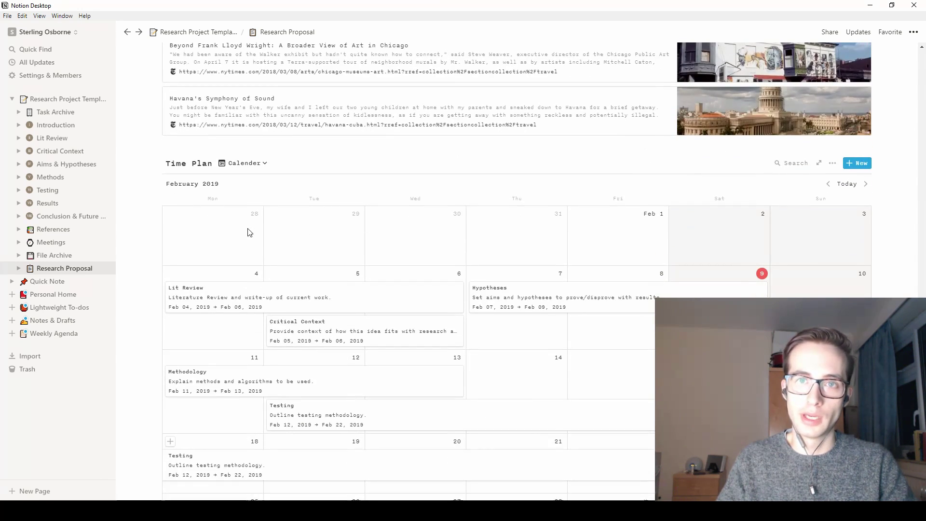
- Return to the Research Project Template page from the sidebar
click(73, 100)
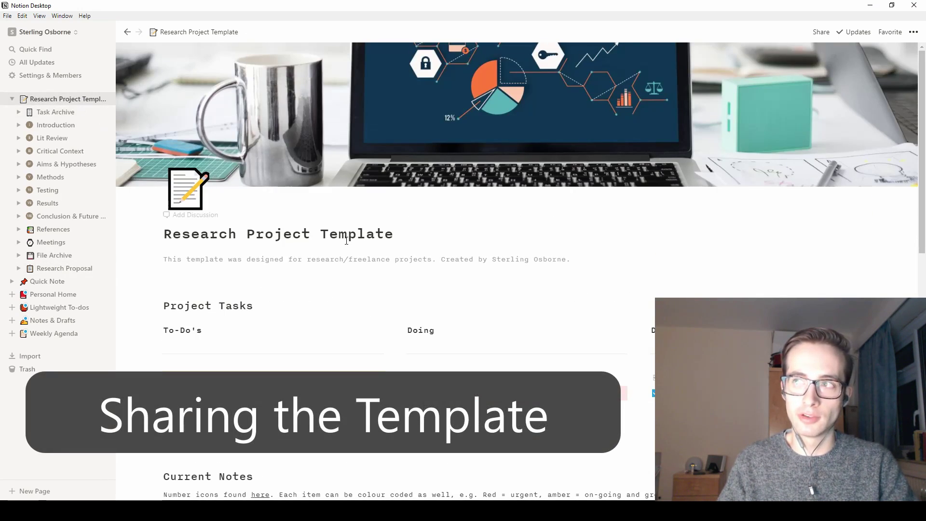